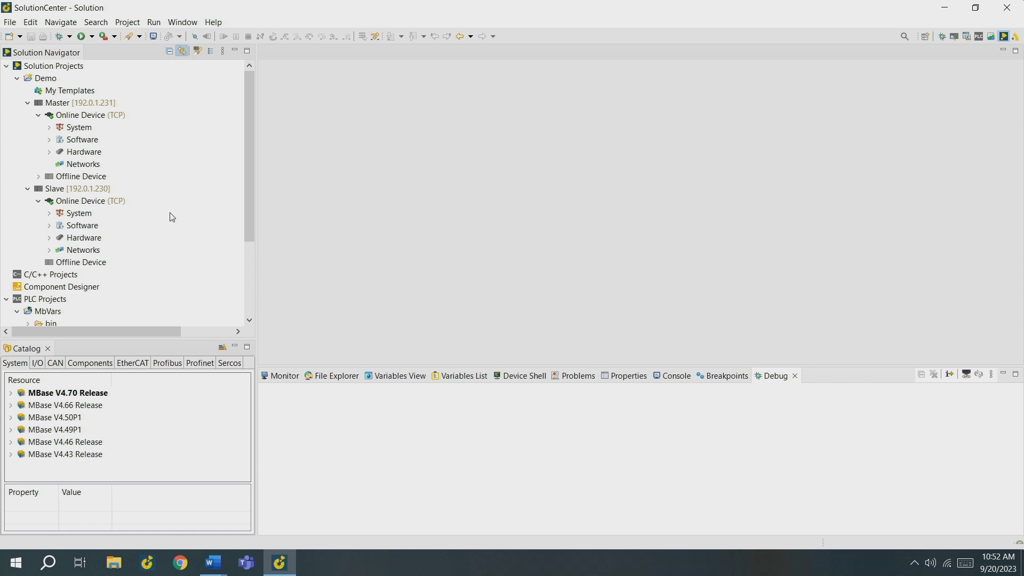
# - Expand the Slave's Hardware, Software and Applications nodes and show the File Explorer
pyautogui.click(51, 239)
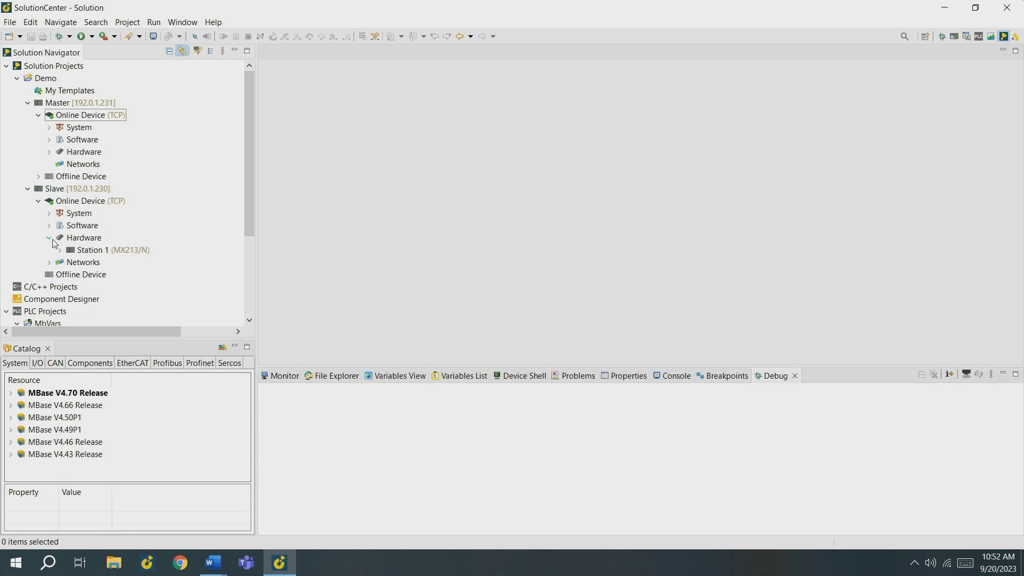
pyautogui.click(49, 226)
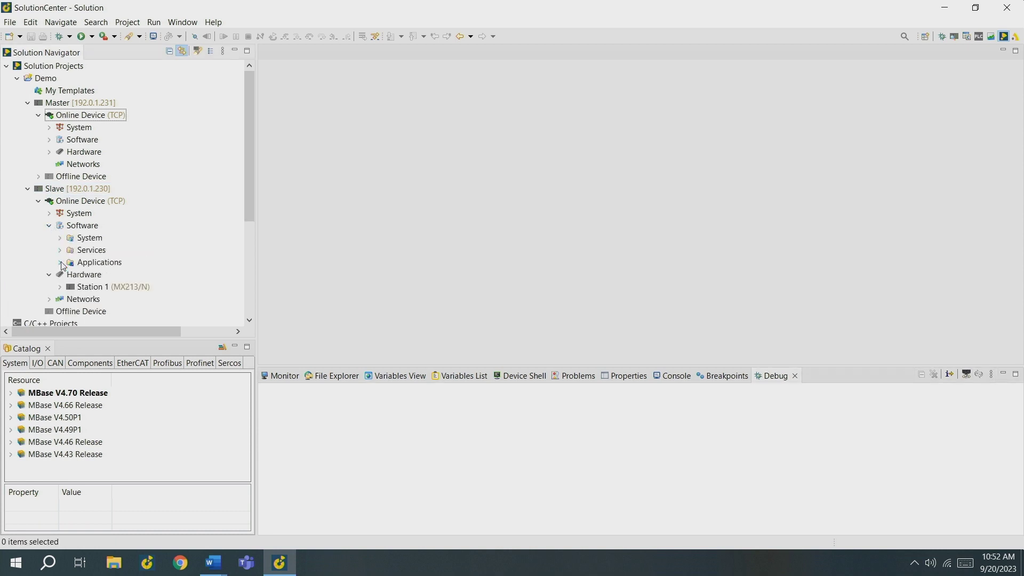
pyautogui.click(60, 262)
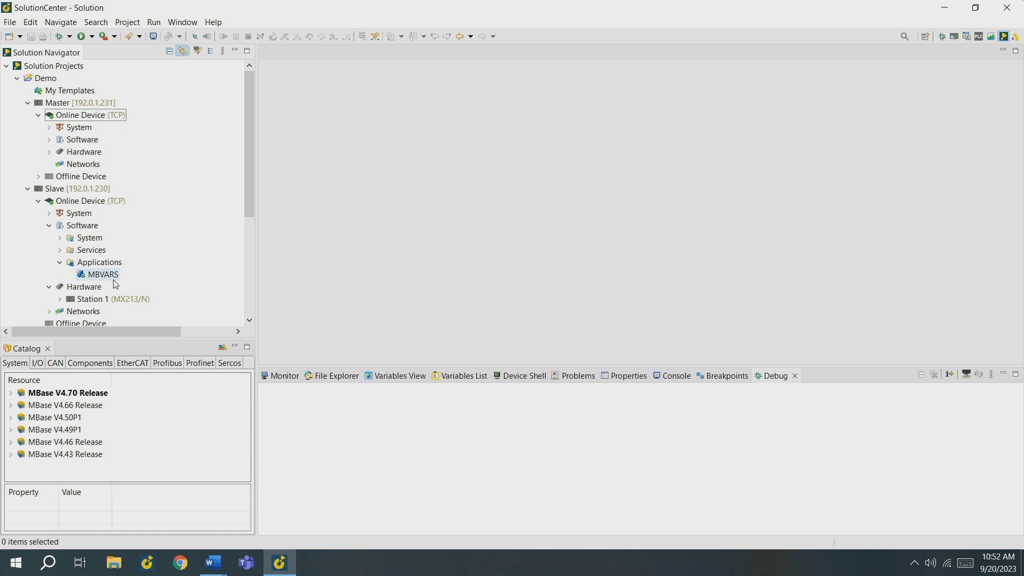
pyautogui.click(335, 376)
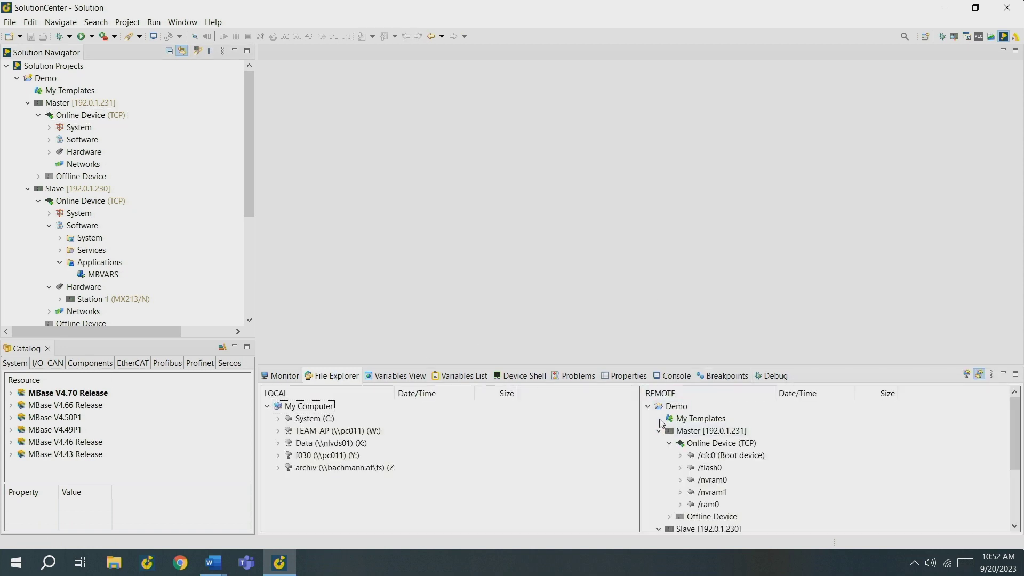
# - Create an empty file named modbuscfg.csv on the Slave's /flash0 and close the Excel window
pyautogui.click(669, 443)
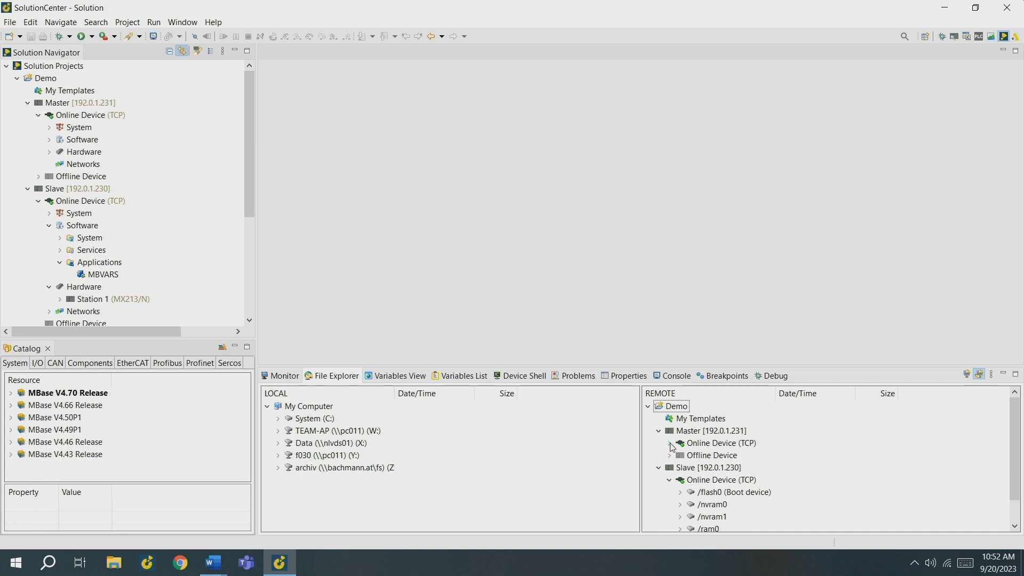
pyautogui.click(682, 492)
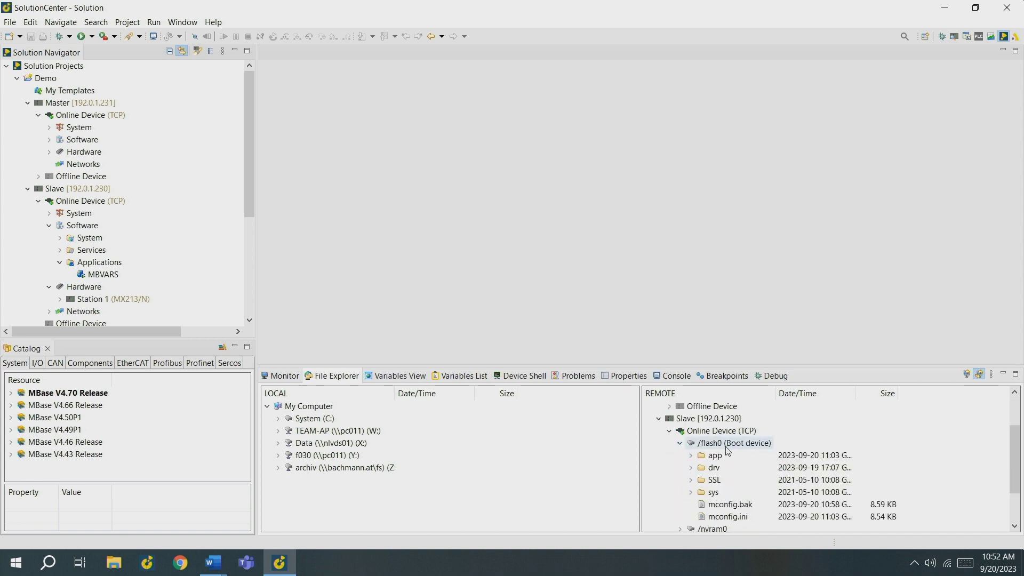
pyautogui.rightClick(728, 448)
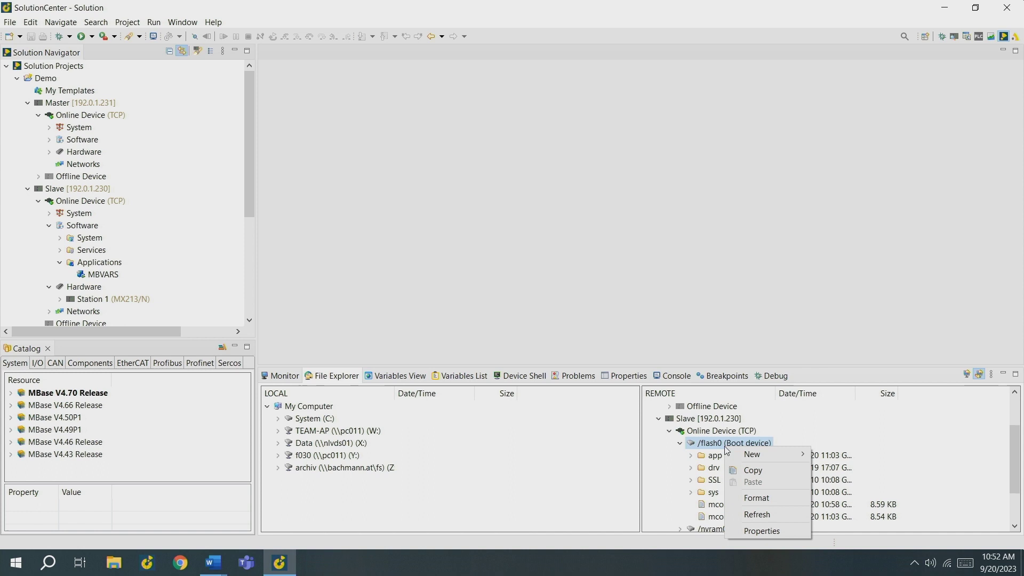
pyautogui.moveTo(752, 454)
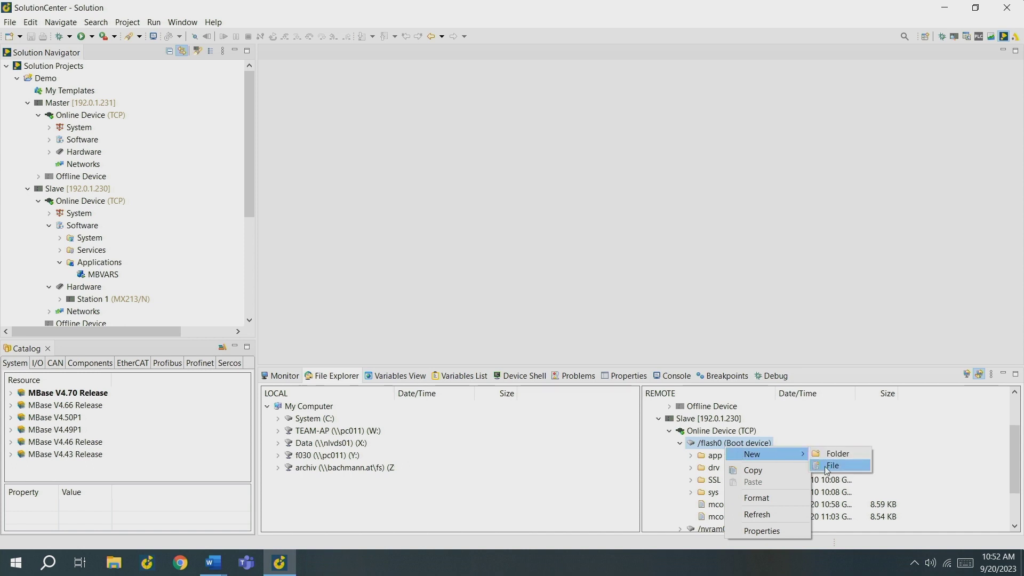
pyautogui.click(827, 467)
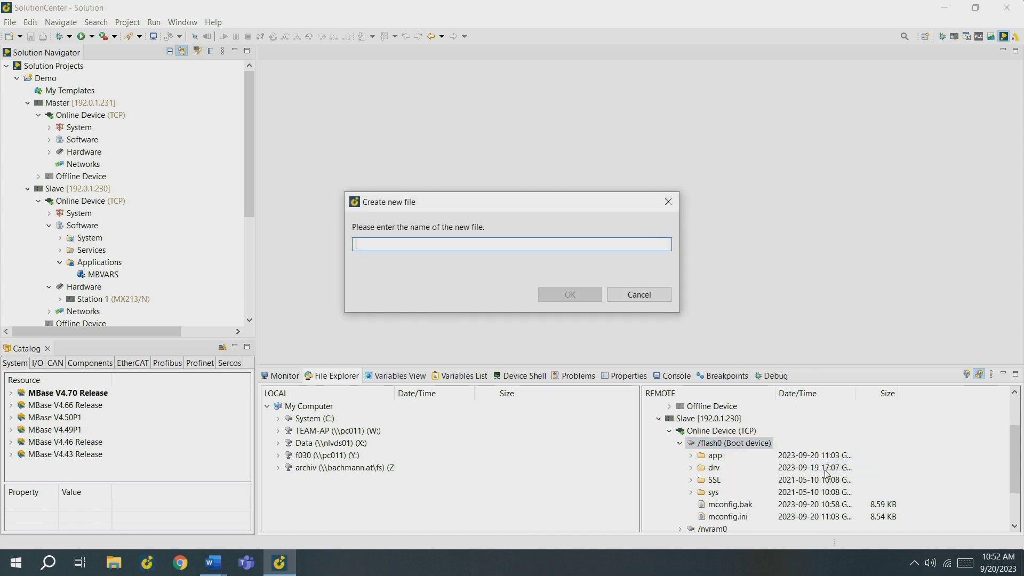
pyautogui.write('modbus')
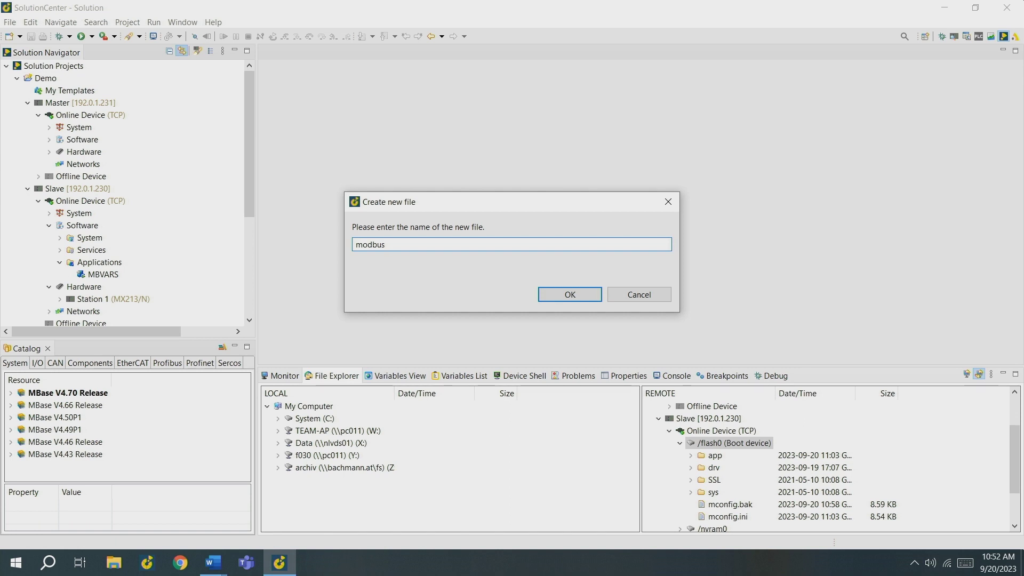
pyautogui.write('cfg.csv')
pyautogui.press('Return')
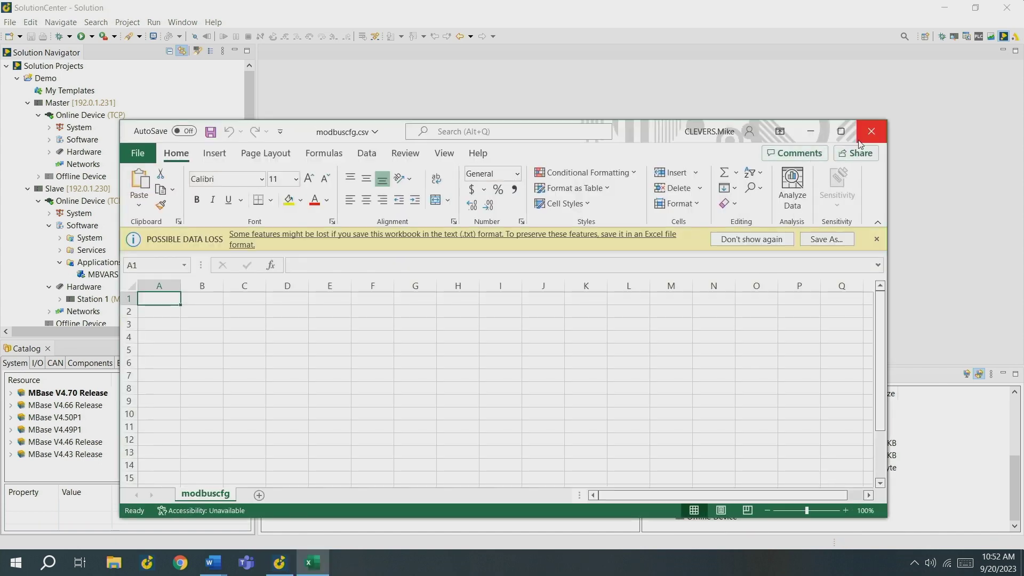
pyautogui.click(860, 140)
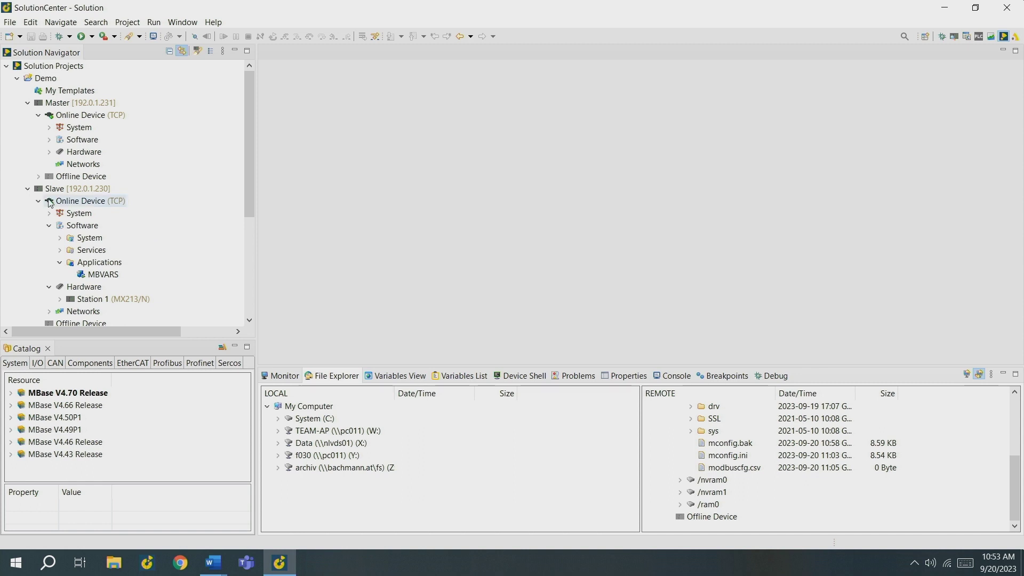
# - Start a new SW-Module install of modbus.m under the Slave's Applications, with Load immediately ticked
pyautogui.rightClick(110, 261)
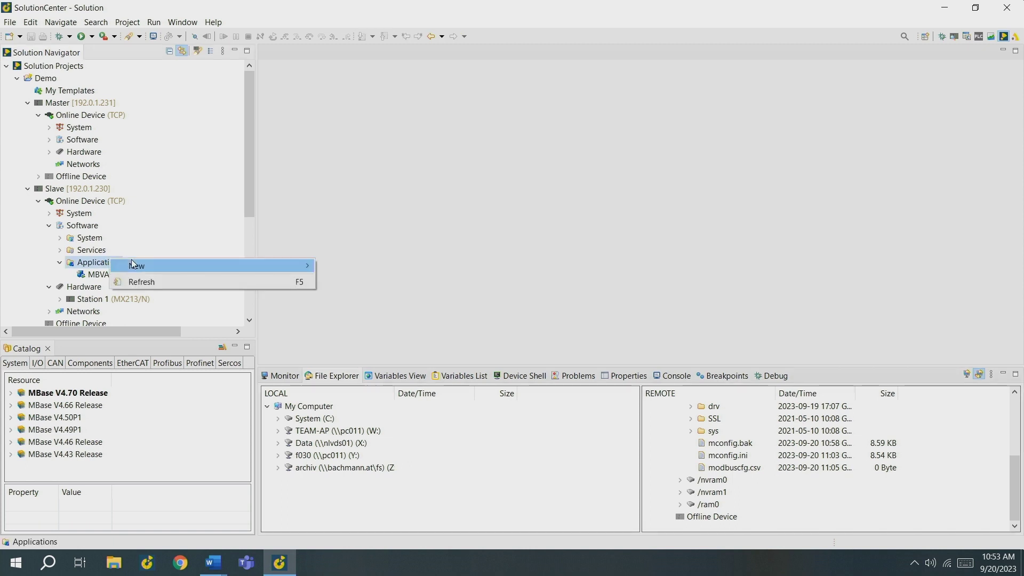
pyautogui.moveTo(133, 265)
pyautogui.click(316, 266)
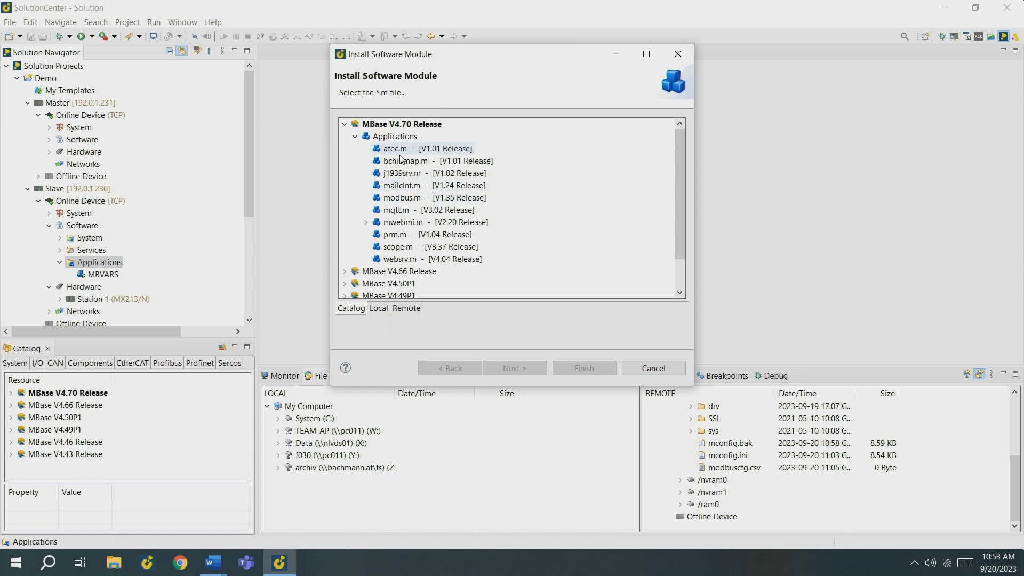
pyautogui.click(401, 196)
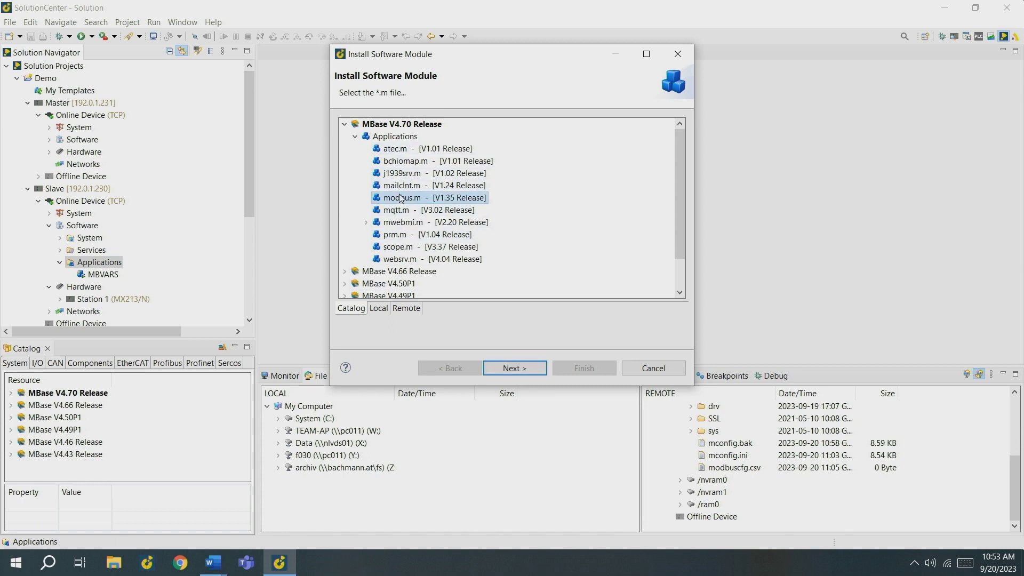
pyautogui.click(515, 368)
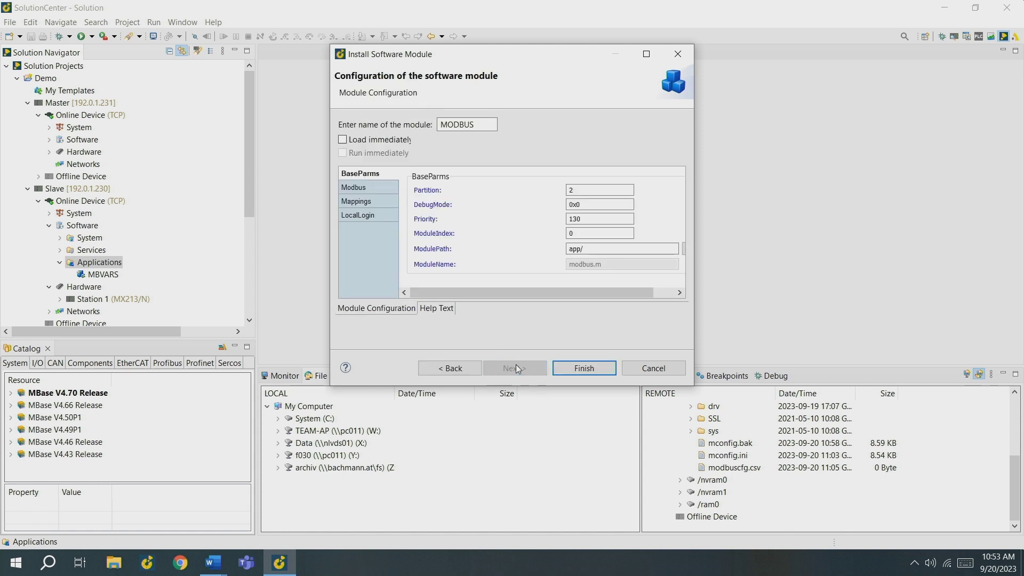
pyautogui.click(343, 141)
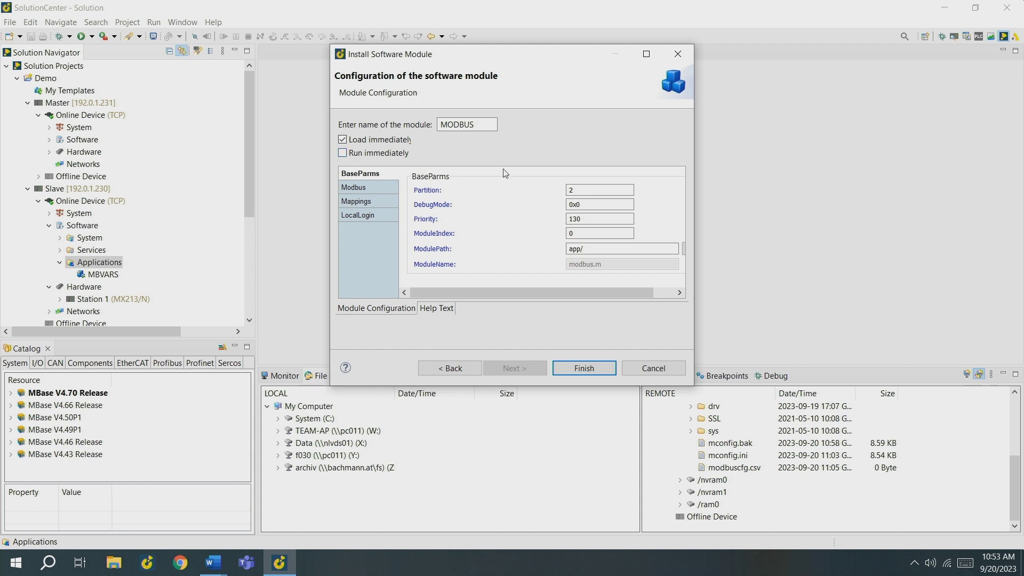
# - On the Mappings page, enable UseMappingFile and set MappingFile to /flash0/modbuscfg.csv
pyautogui.click(355, 202)
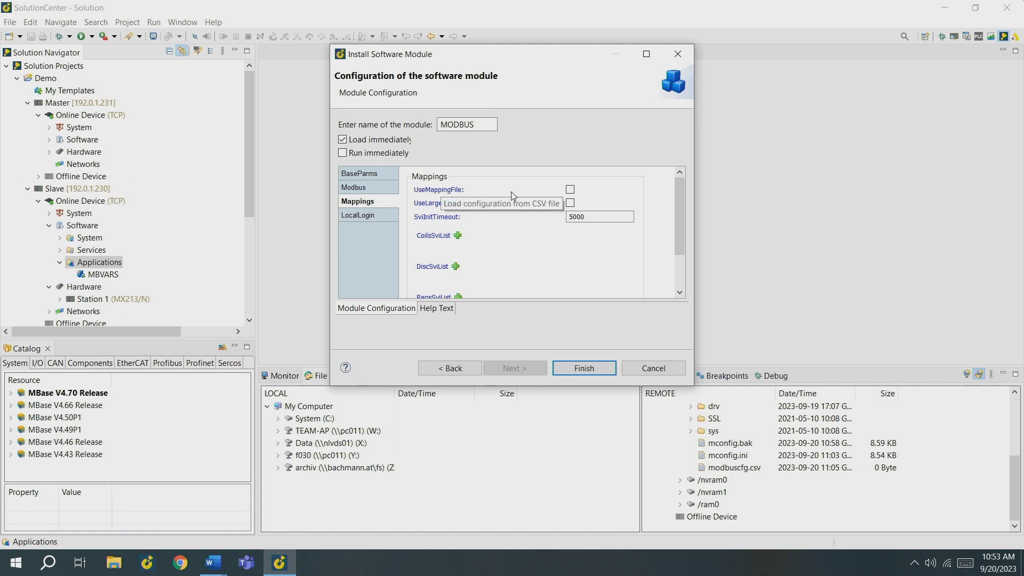
pyautogui.click(569, 191)
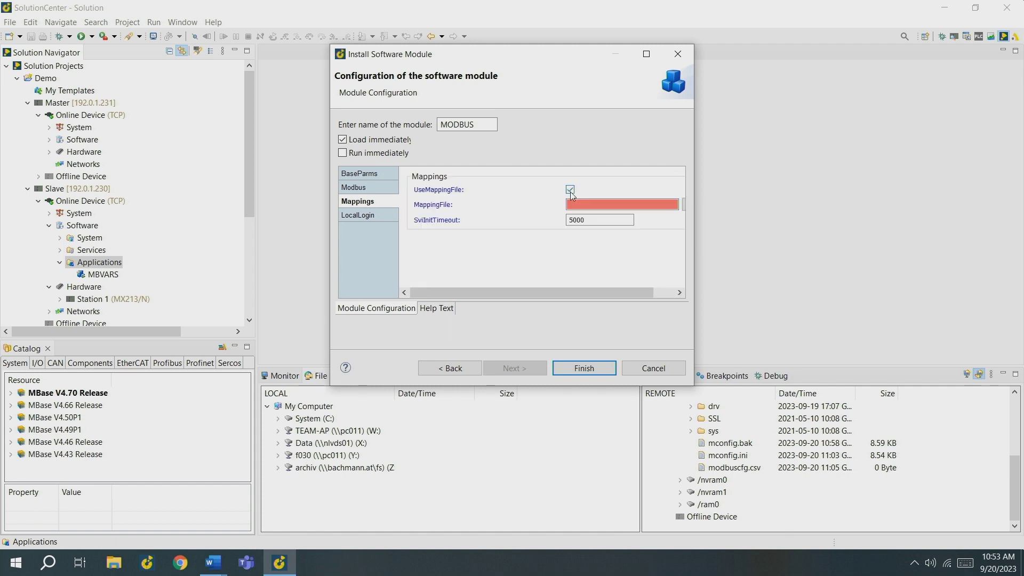
pyautogui.click(684, 204)
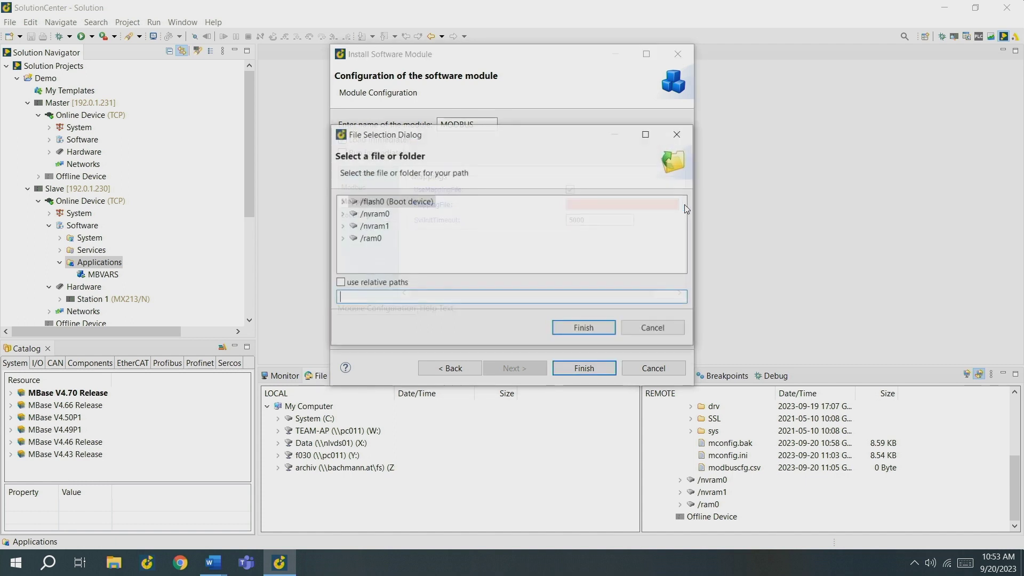
pyautogui.click(340, 201)
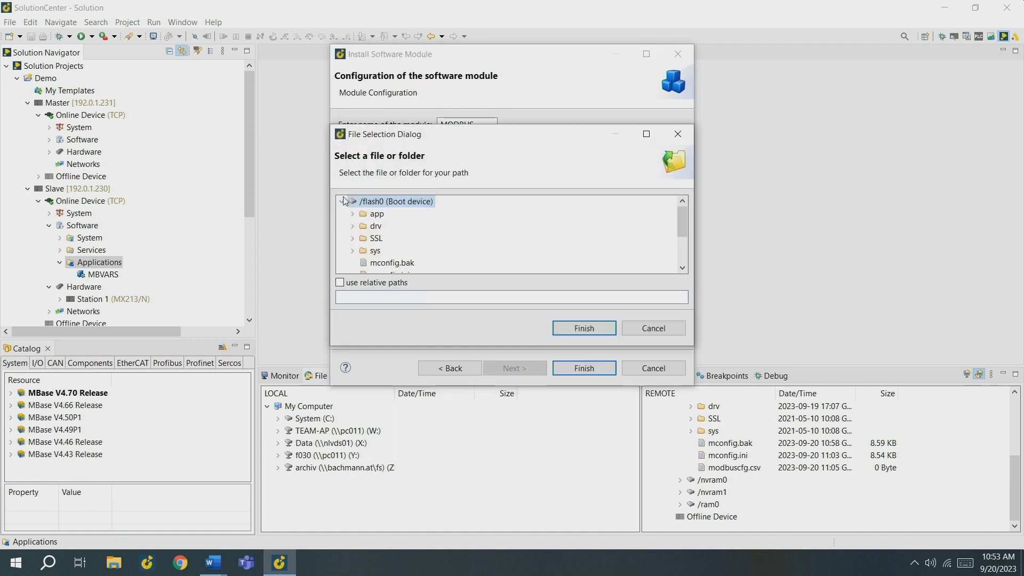
pyautogui.scroll(-1, 430, 237)
pyautogui.scroll(-1, 430, 237)
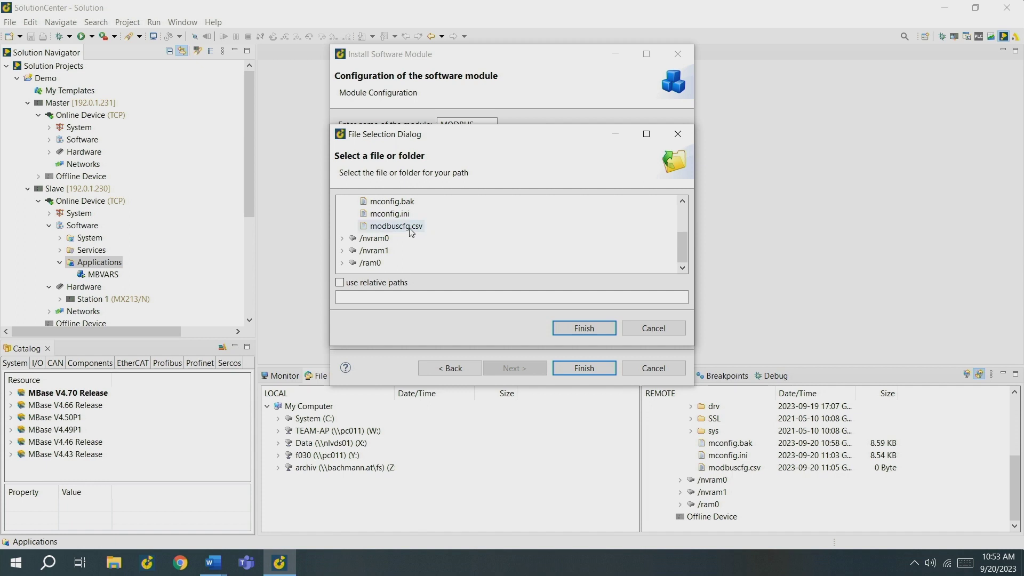
pyautogui.click(410, 226)
pyautogui.click(569, 327)
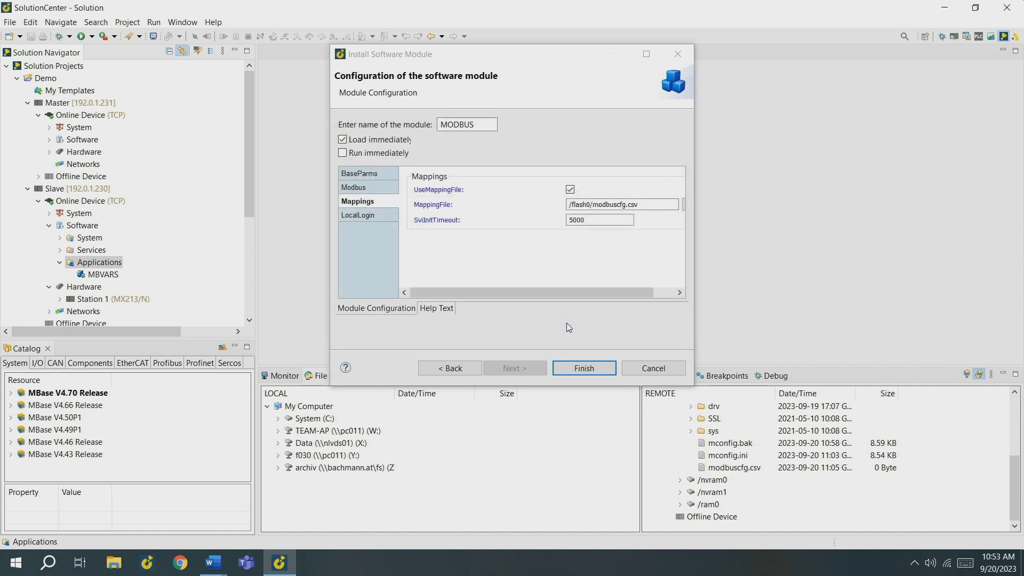
pyautogui.click(655, 203)
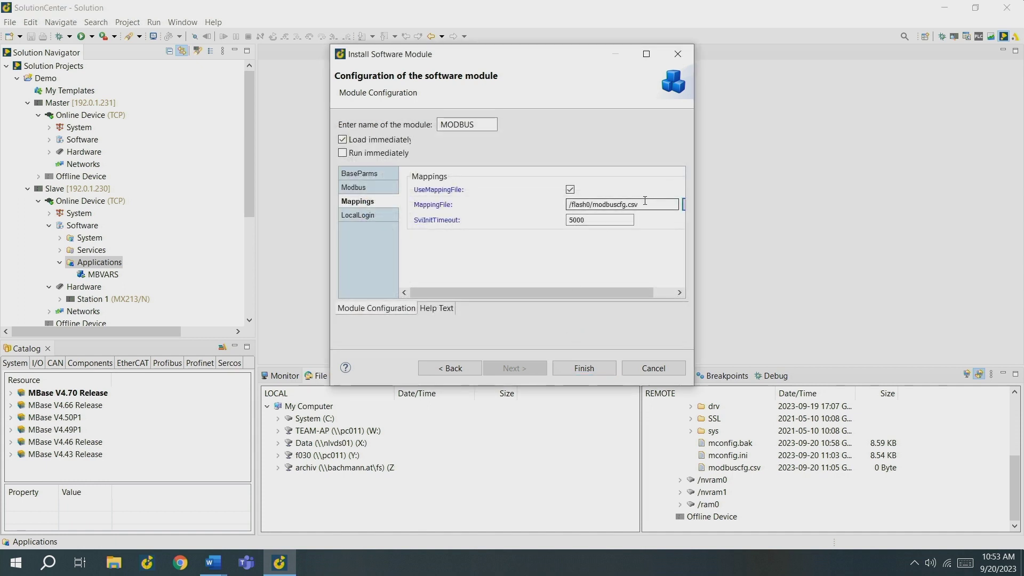
# - On the Modbus page, keep the protocol as MODBUS TCP on port 502
pyautogui.click(371, 188)
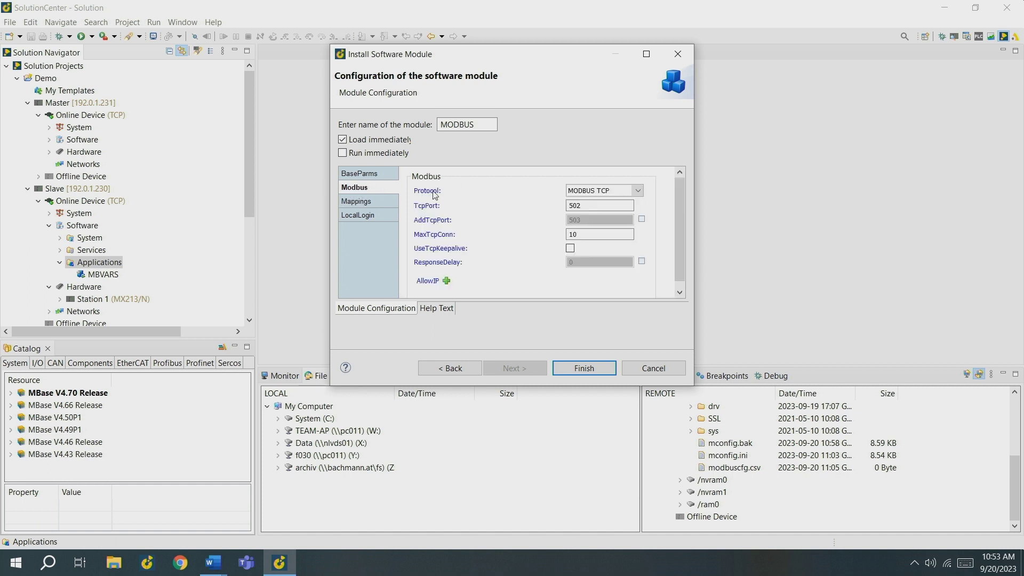
pyautogui.click(615, 190)
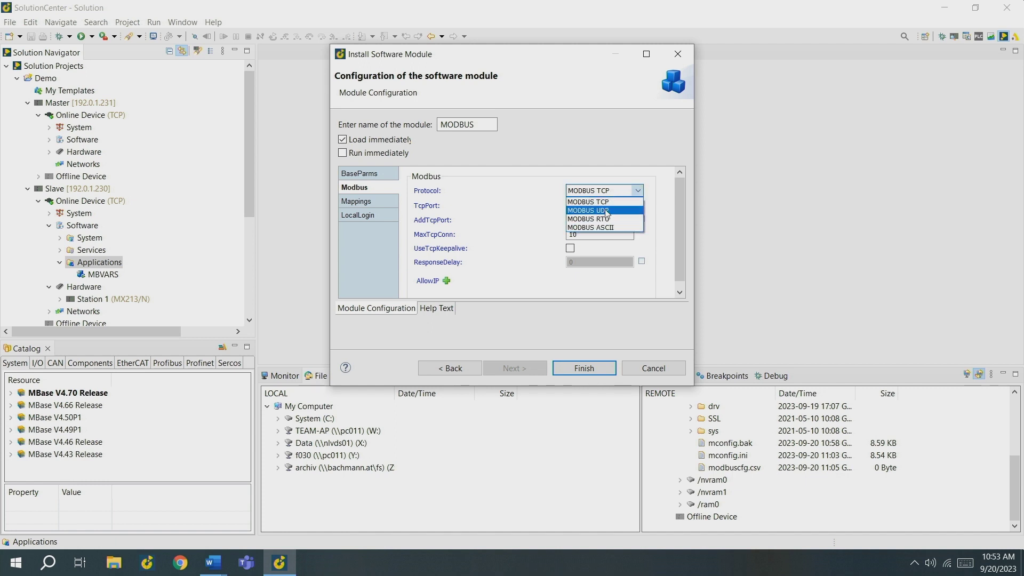
pyautogui.click(603, 196)
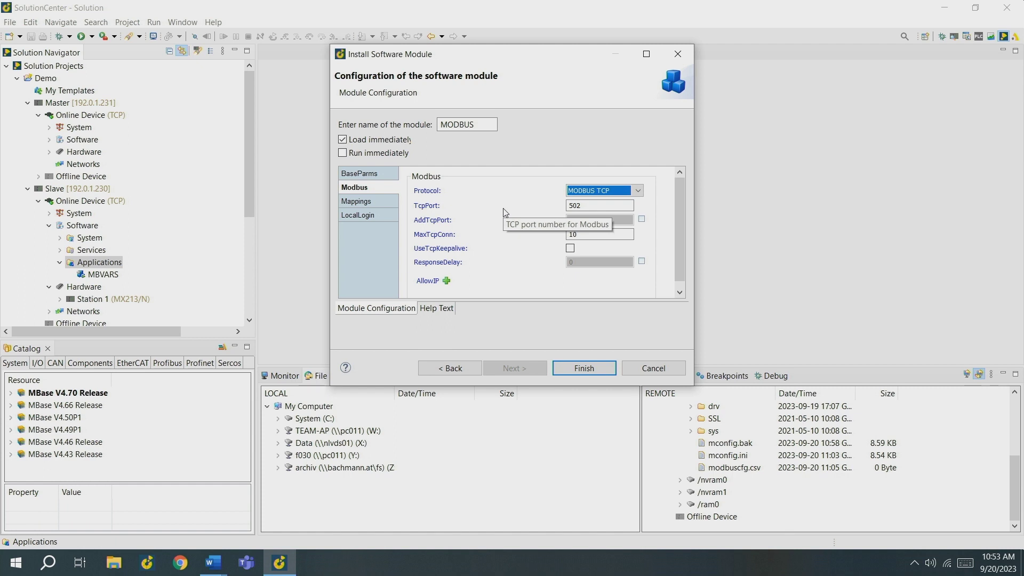
# - Finish the install, overwriting the existing modbus.m, and open the MODBUS module's configuration
pyautogui.click(593, 376)
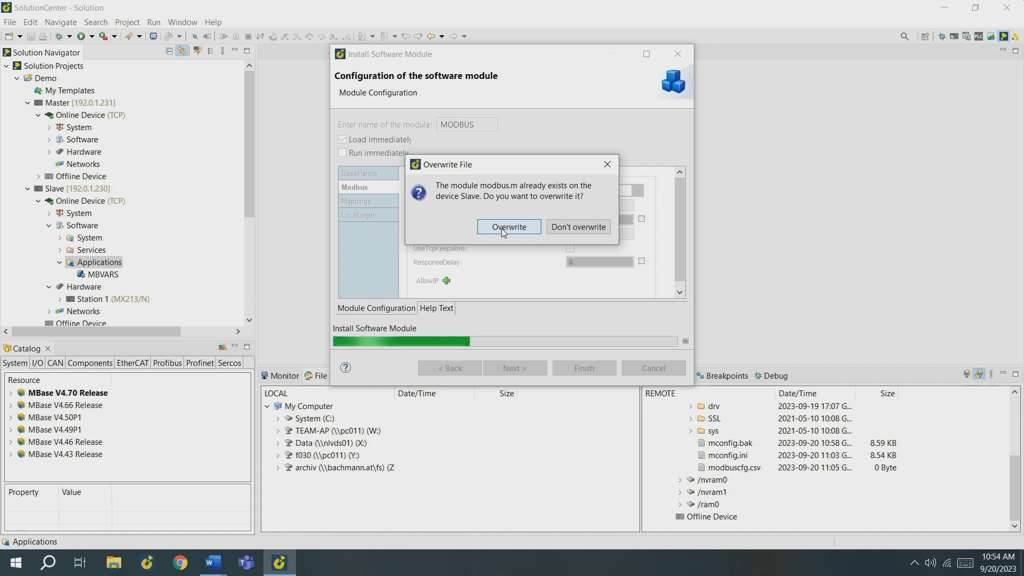
pyautogui.click(503, 231)
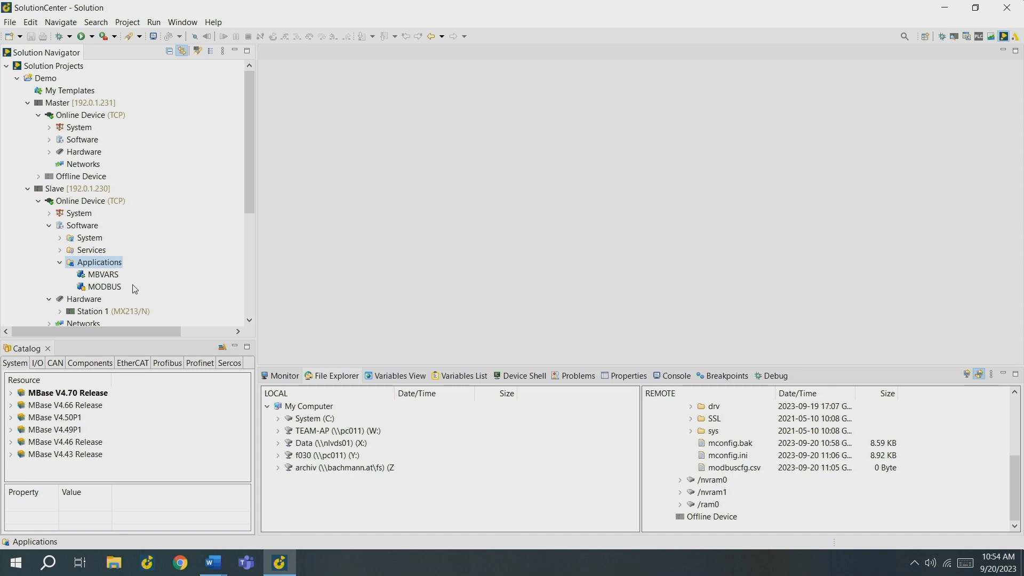
pyautogui.click(115, 289)
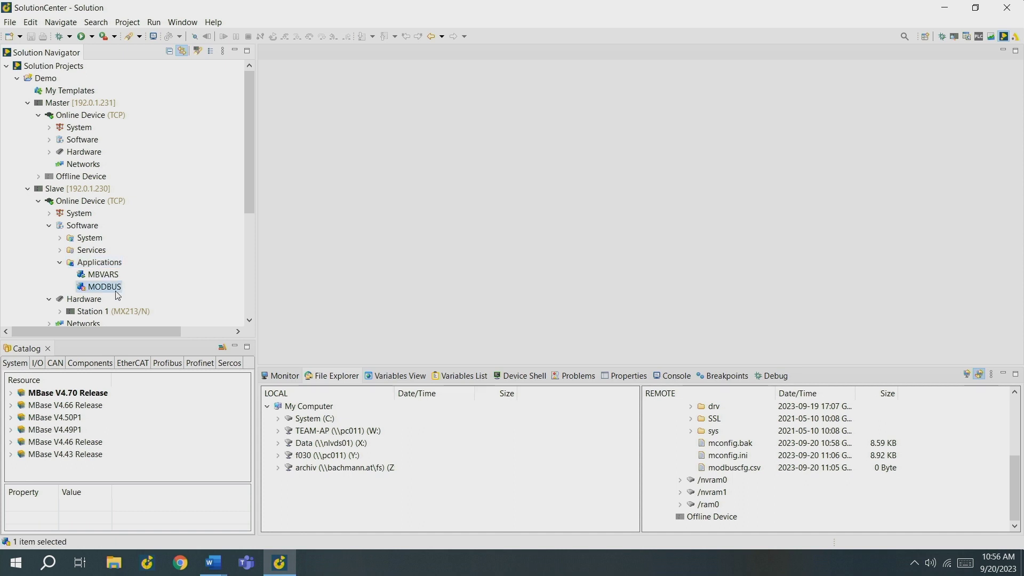
pyautogui.doubleClick(116, 288)
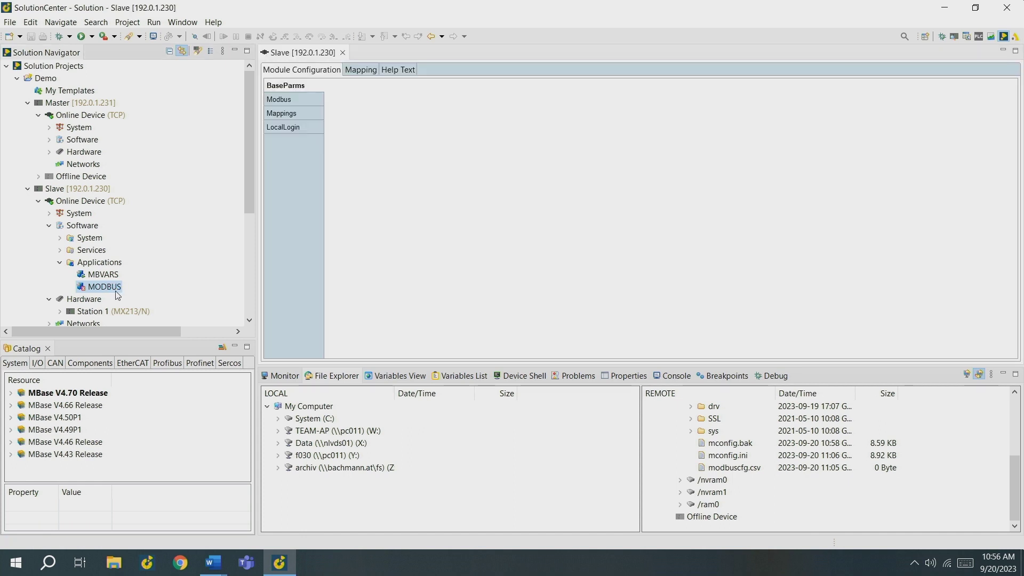
# - Add a first row on the Mapping tab, leaving its Modbus type as Coil (DO) at index 0
pyautogui.click(355, 72)
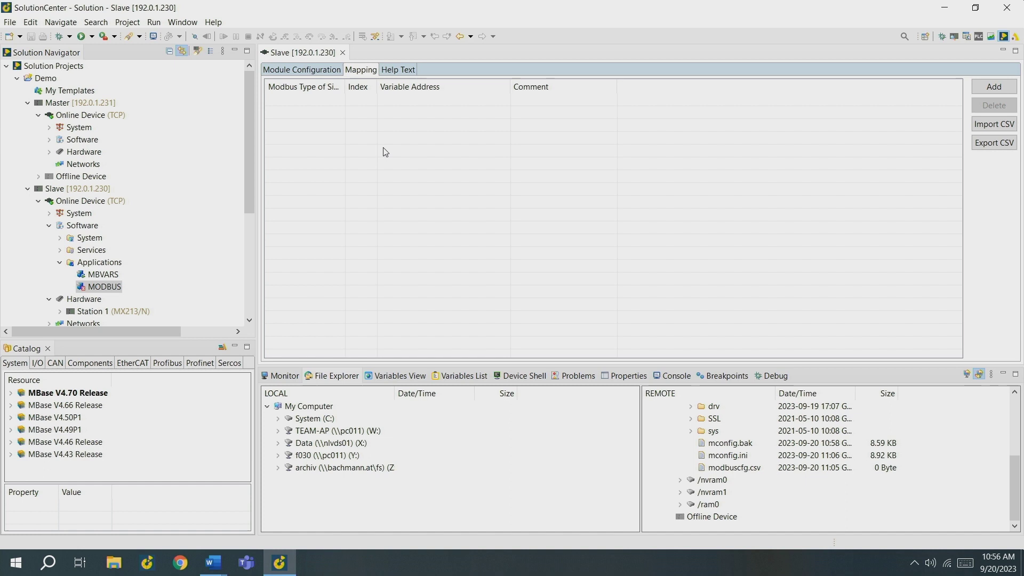
pyautogui.click(993, 88)
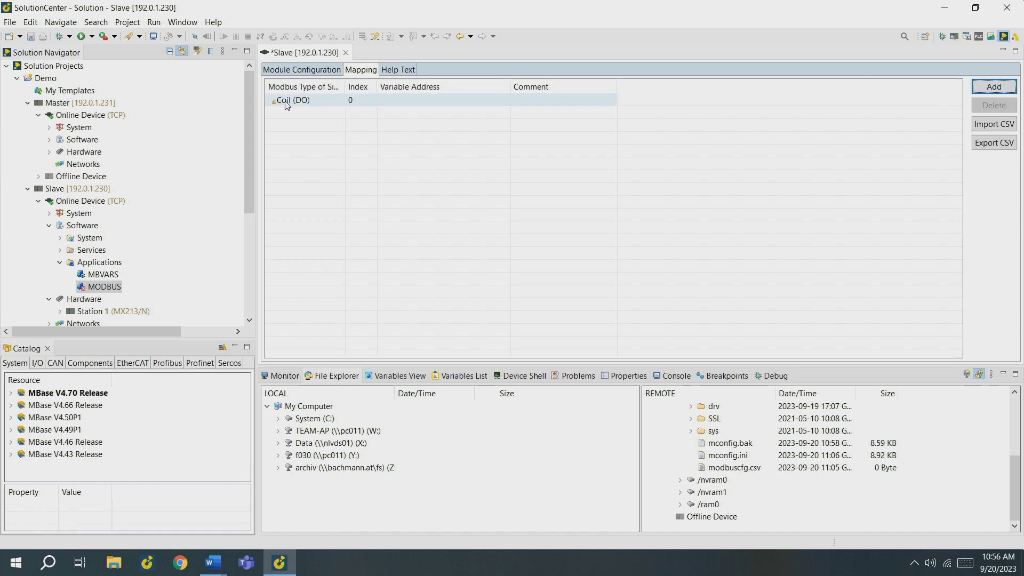
pyautogui.moveTo(286, 105)
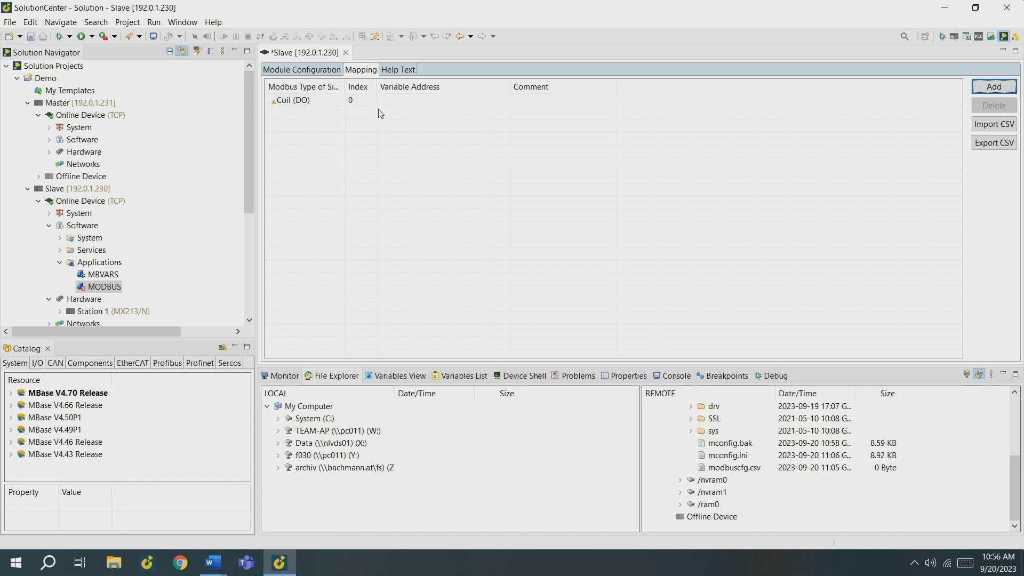
pyautogui.click(320, 104)
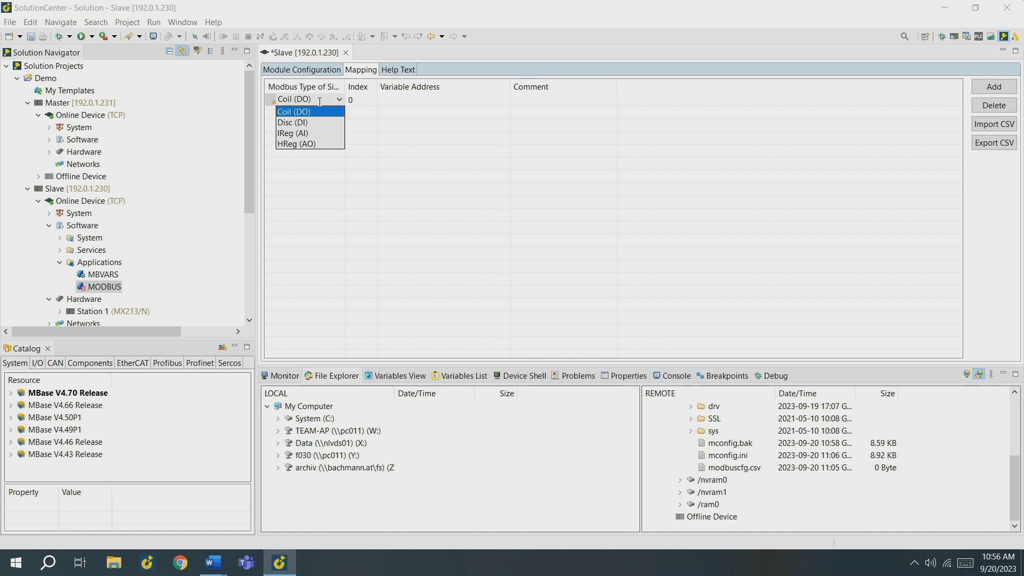
# - Keep the first entry as Coil (DO) at index 0 and start editing its variable address
pyautogui.click(374, 103)
pyautogui.click(372, 100)
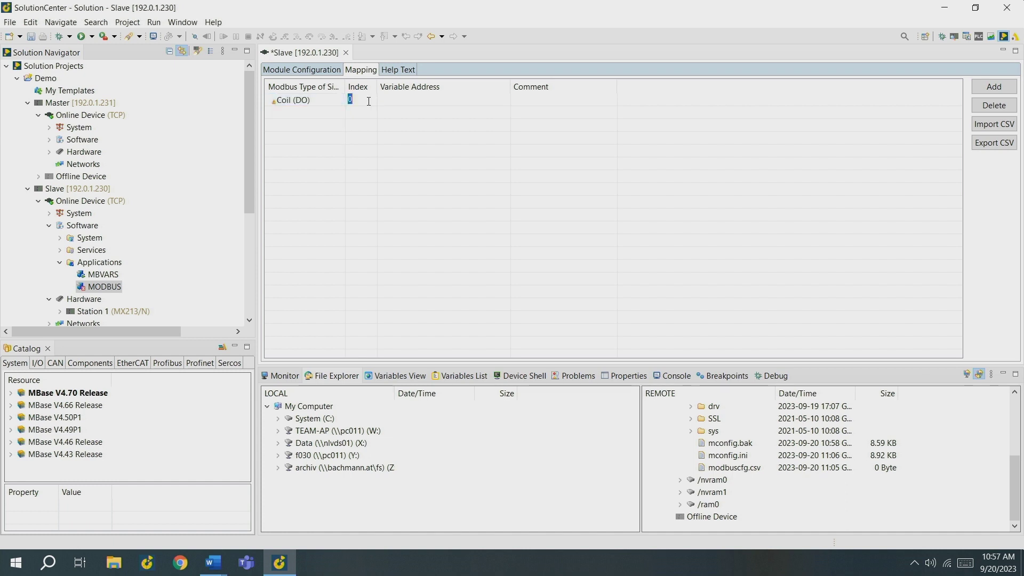
pyautogui.click(407, 101)
pyautogui.click(339, 104)
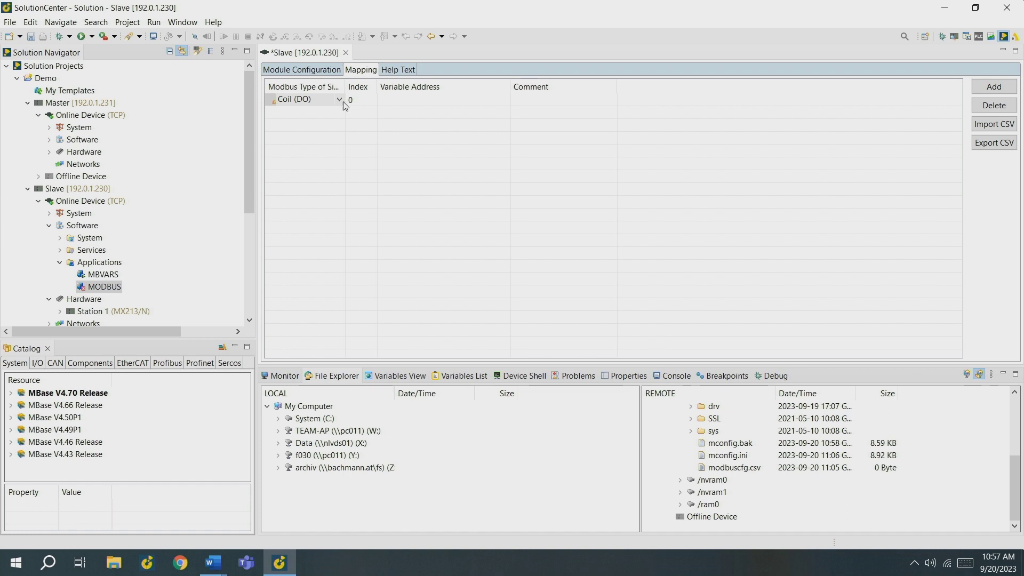
pyautogui.click(392, 103)
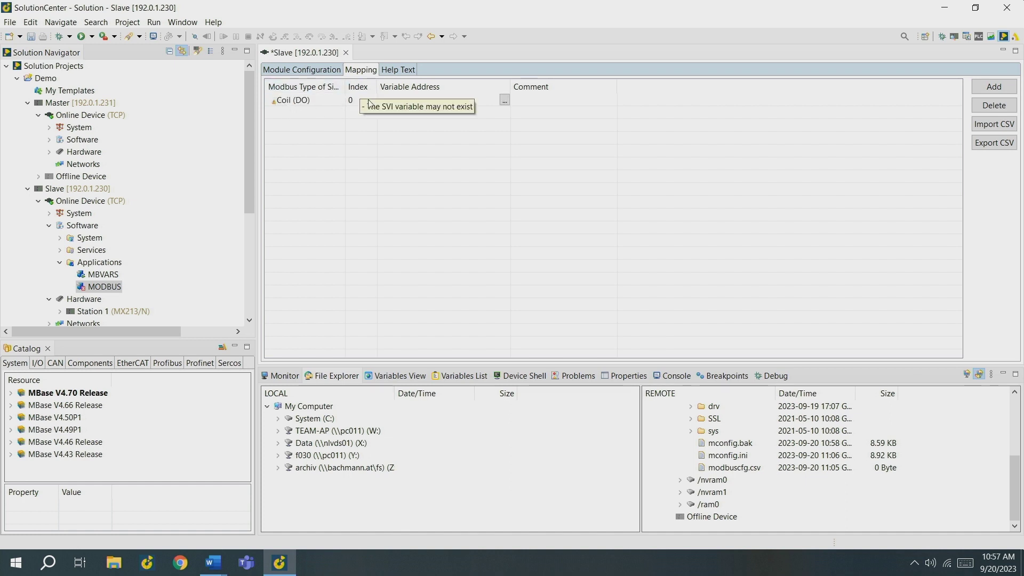
pyautogui.click(508, 105)
# - Pick MBVARS/.Blink as the first entry's variable address
pyautogui.click(506, 104)
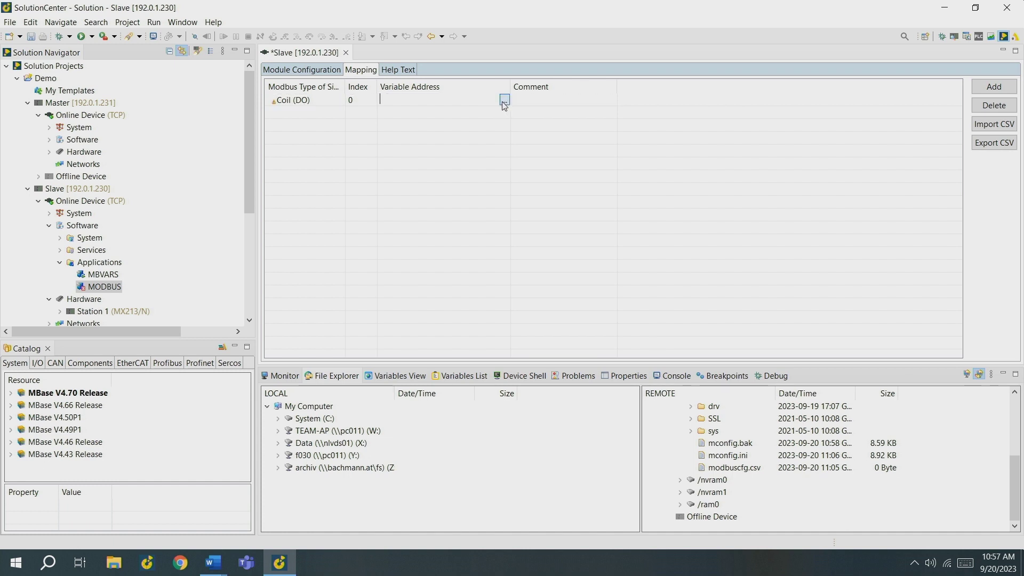
pyautogui.click(504, 101)
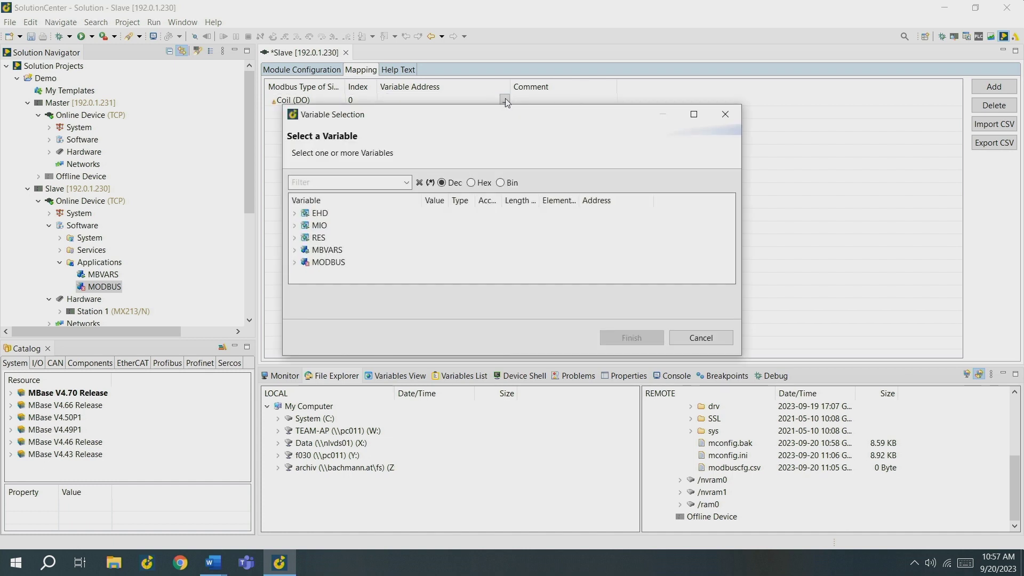
pyautogui.doubleClick(302, 254)
pyautogui.scroll(-3, 363, 225)
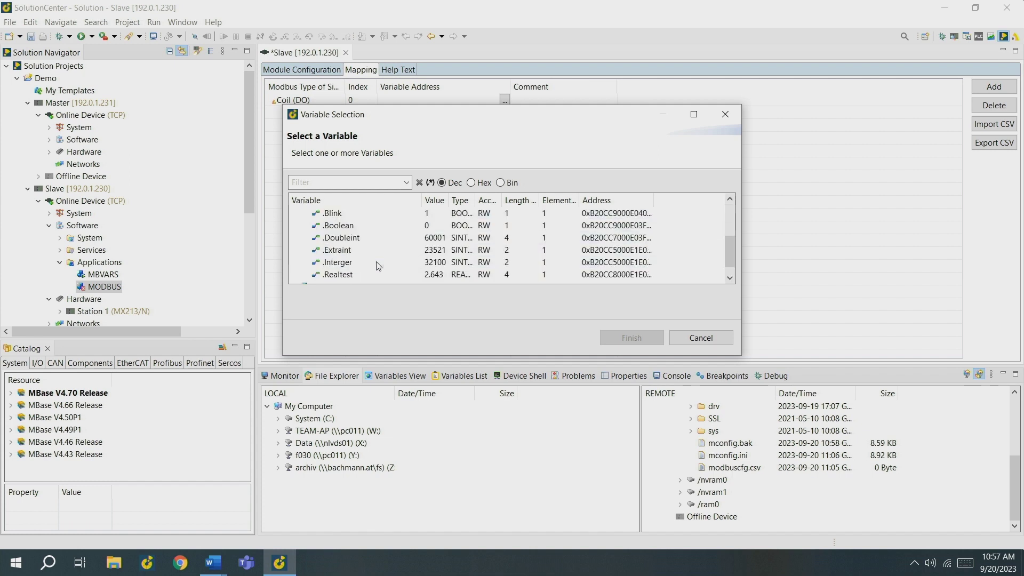
pyautogui.click(362, 213)
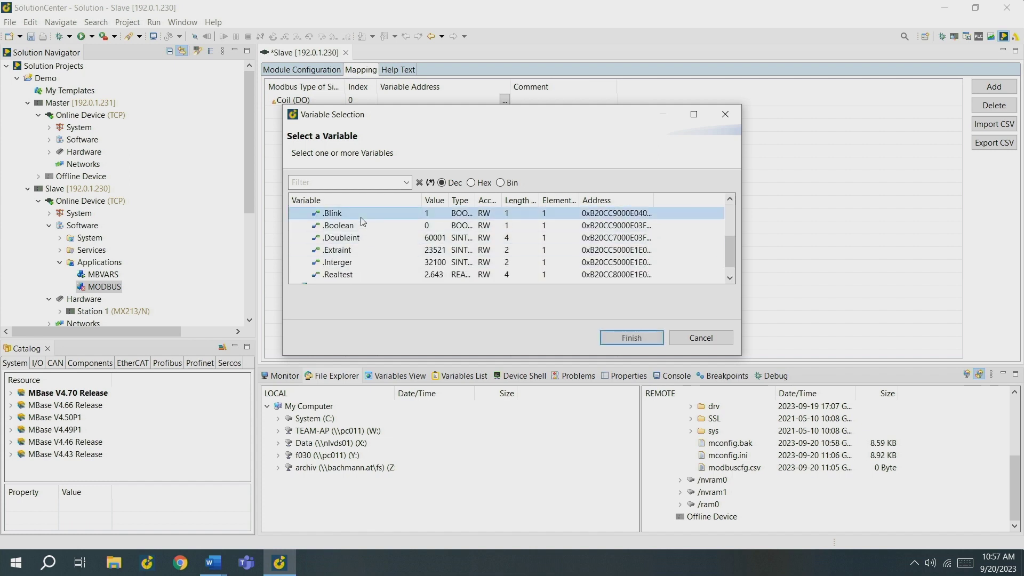
pyautogui.click(633, 337)
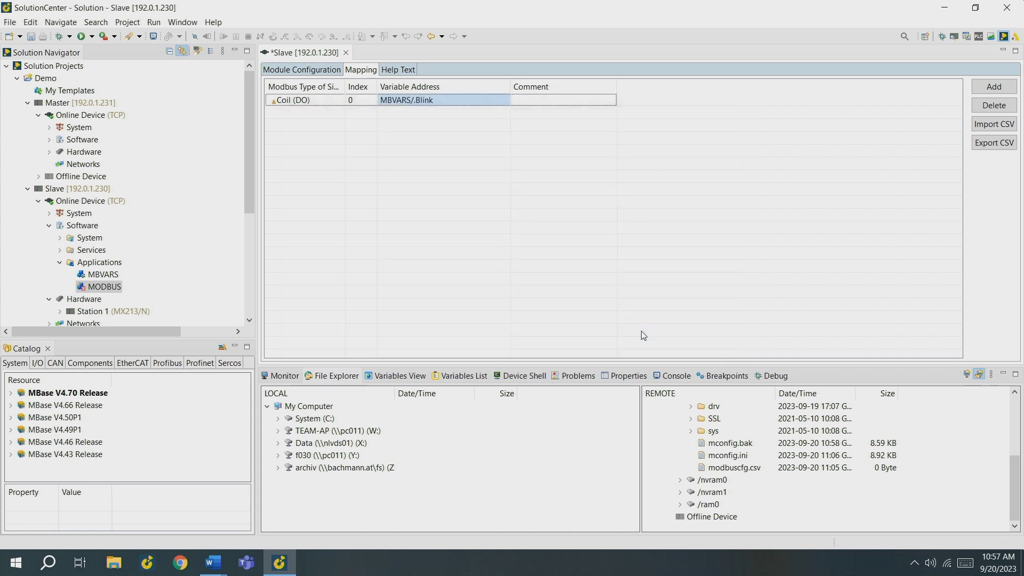
# - Add a second mapping entry and set its Modbus type to HReg (AO)
pyautogui.click(974, 89)
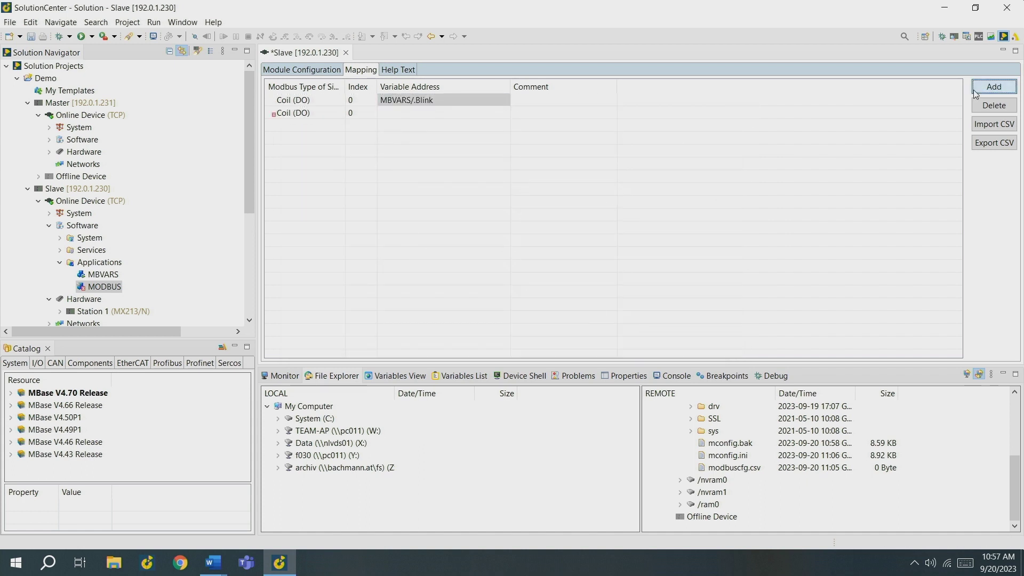
pyautogui.click(316, 114)
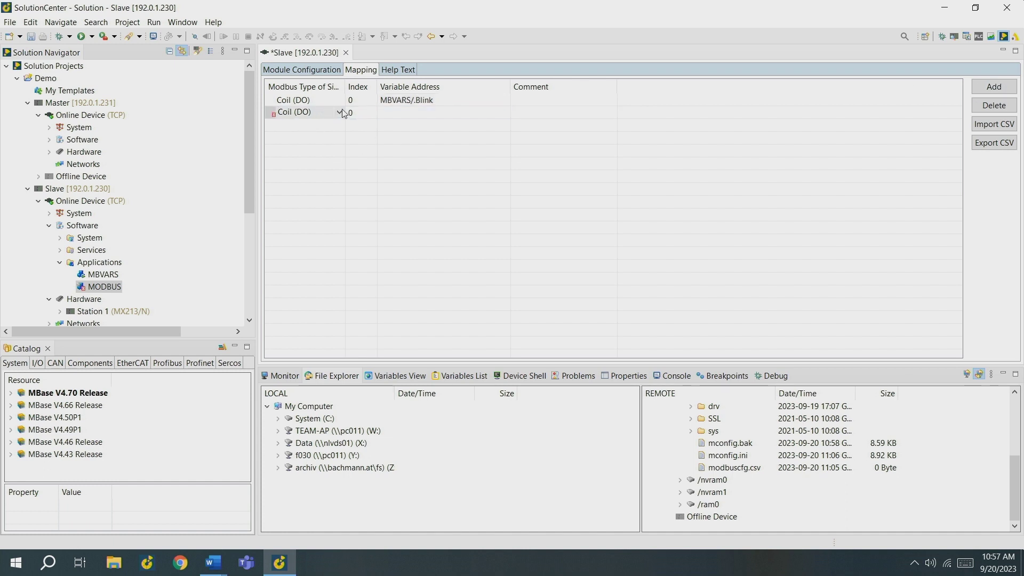
pyautogui.click(340, 112)
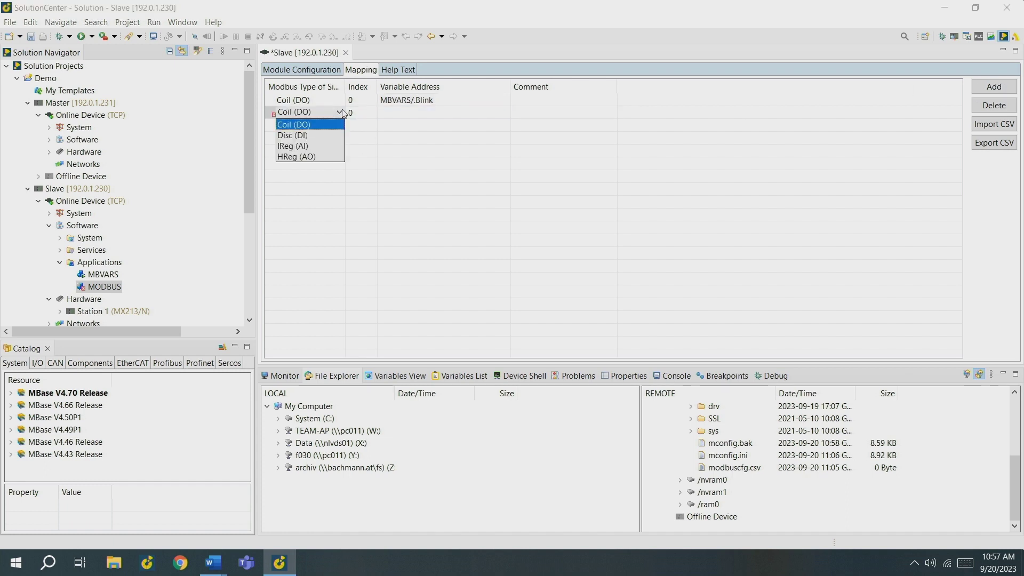
pyautogui.click(301, 157)
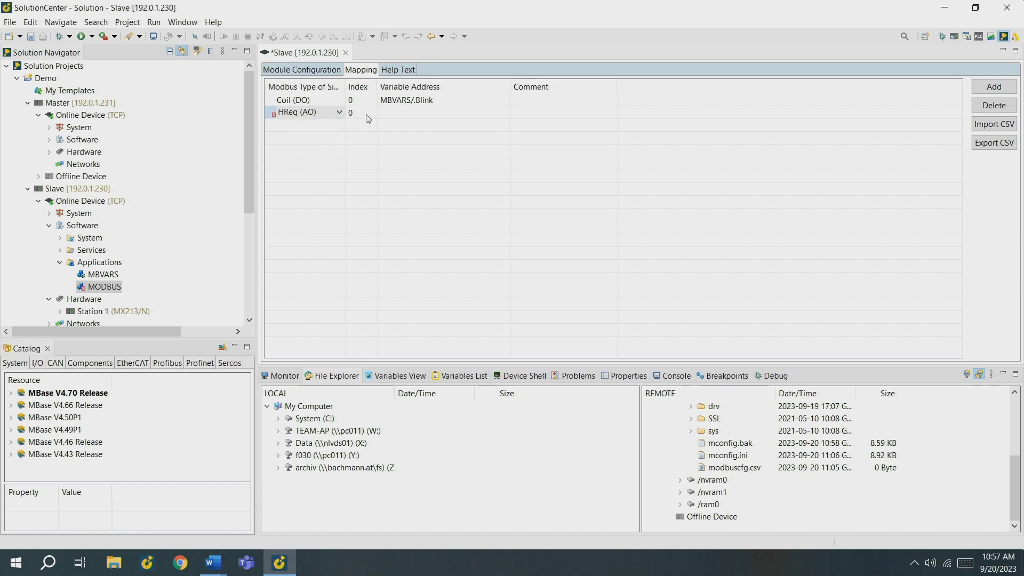
# - Map the second entry's variable address to MBVARS/.Doubleint
pyautogui.click(393, 113)
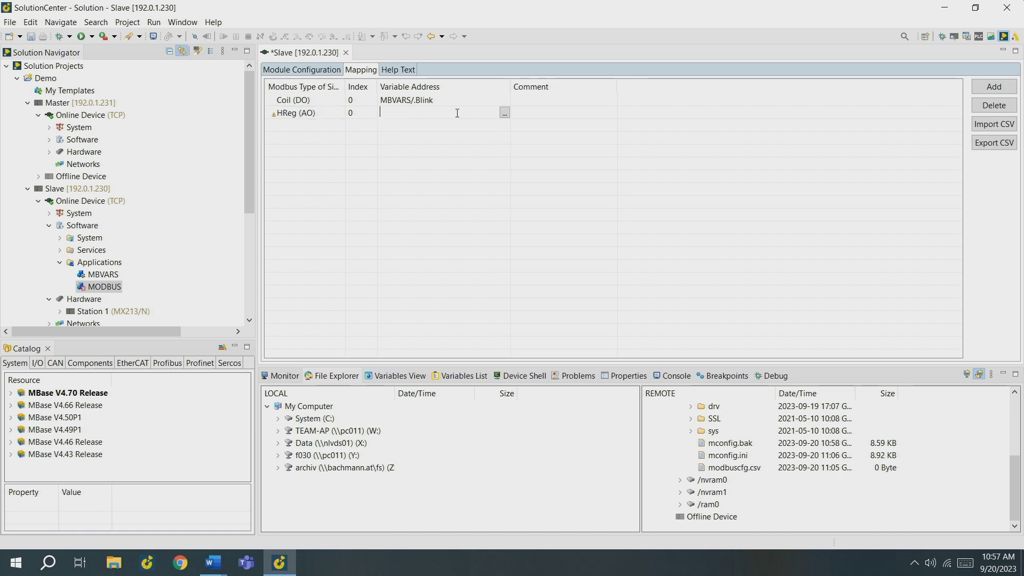
pyautogui.click(502, 112)
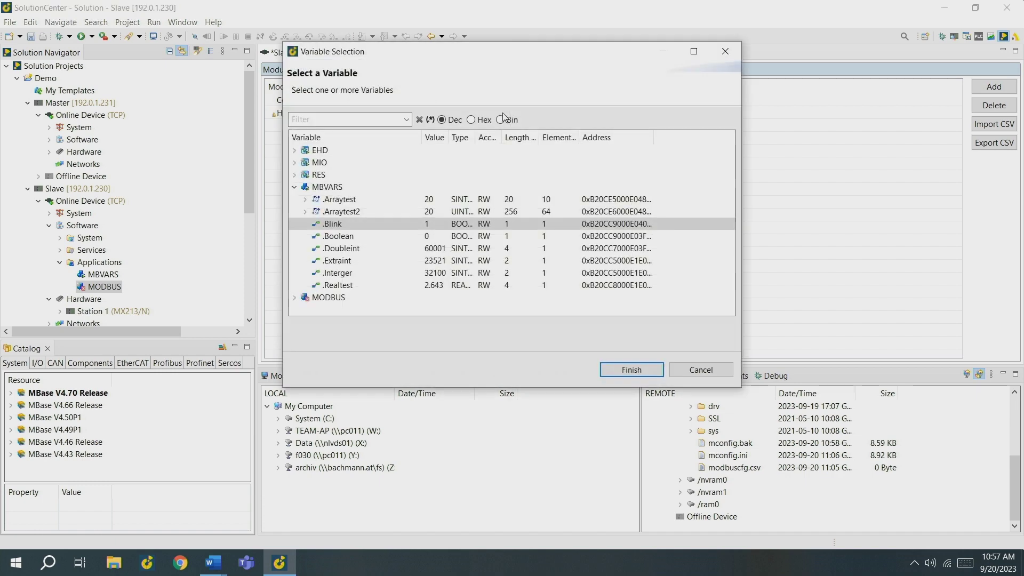
pyautogui.click(418, 249)
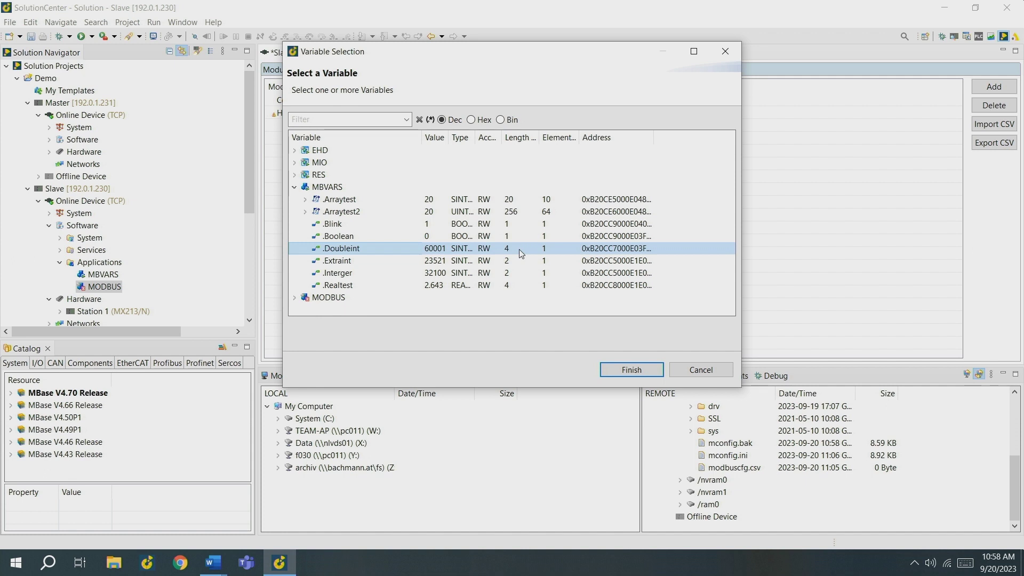
pyautogui.click(627, 365)
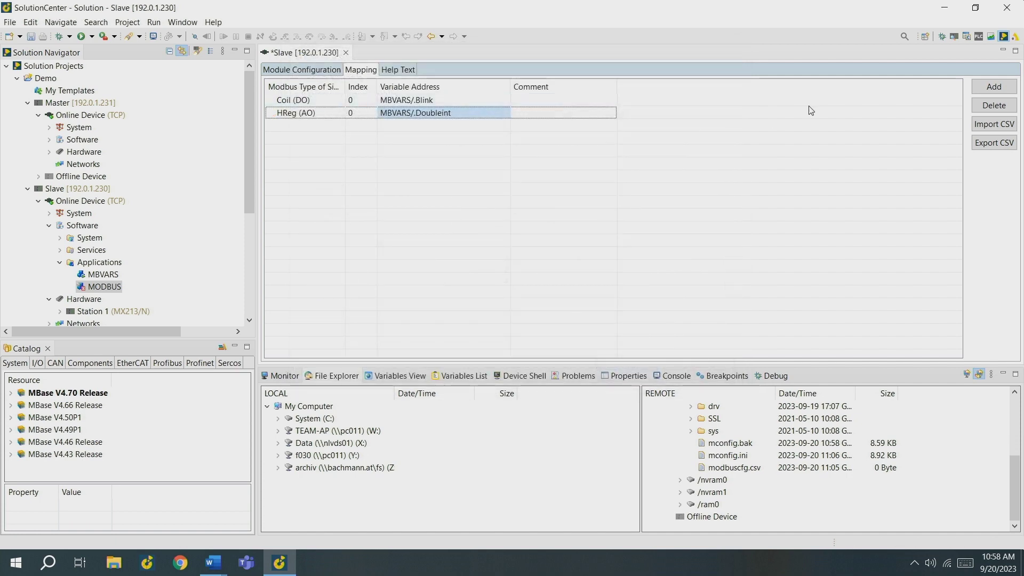
# - Add a third mapping entry of type HReg (AO) with index 2
pyautogui.click(984, 88)
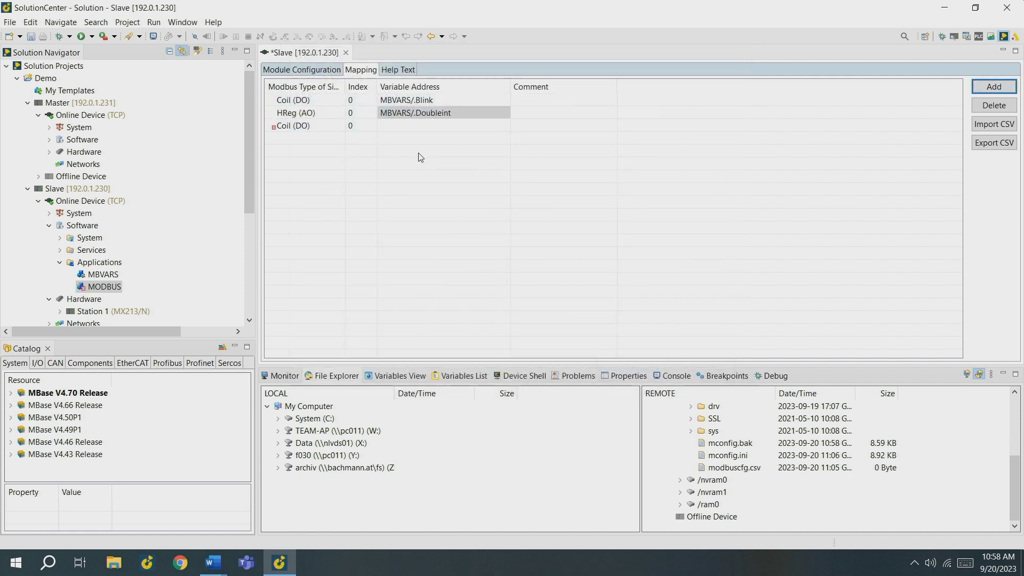
pyautogui.click(341, 126)
pyautogui.click(339, 125)
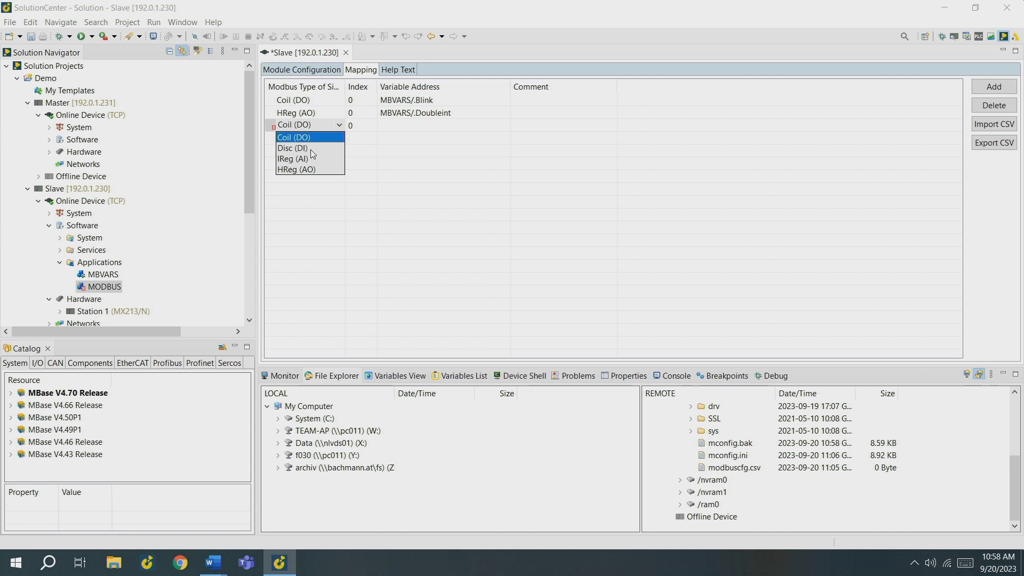
pyautogui.click(306, 155)
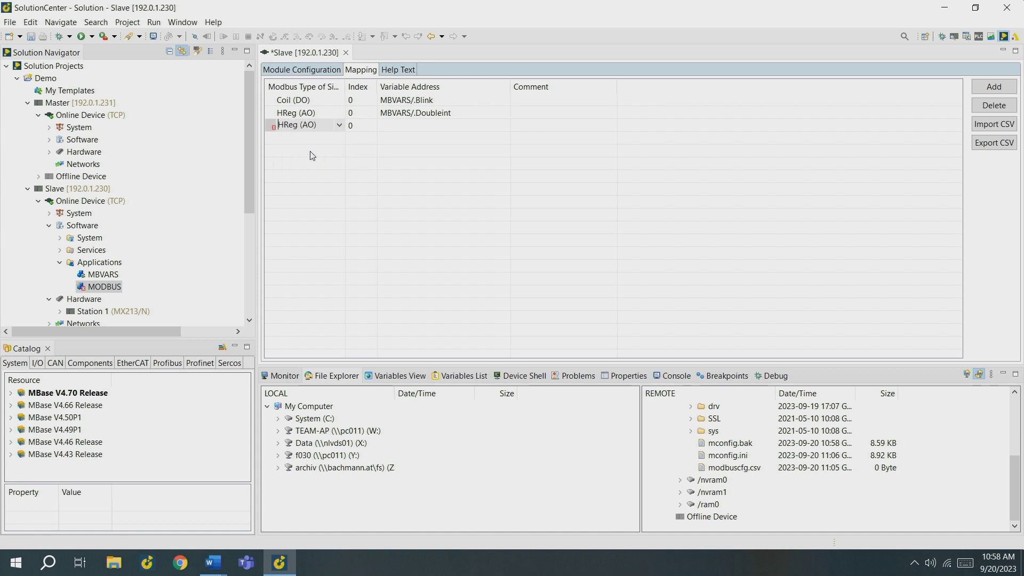
pyautogui.click(368, 125)
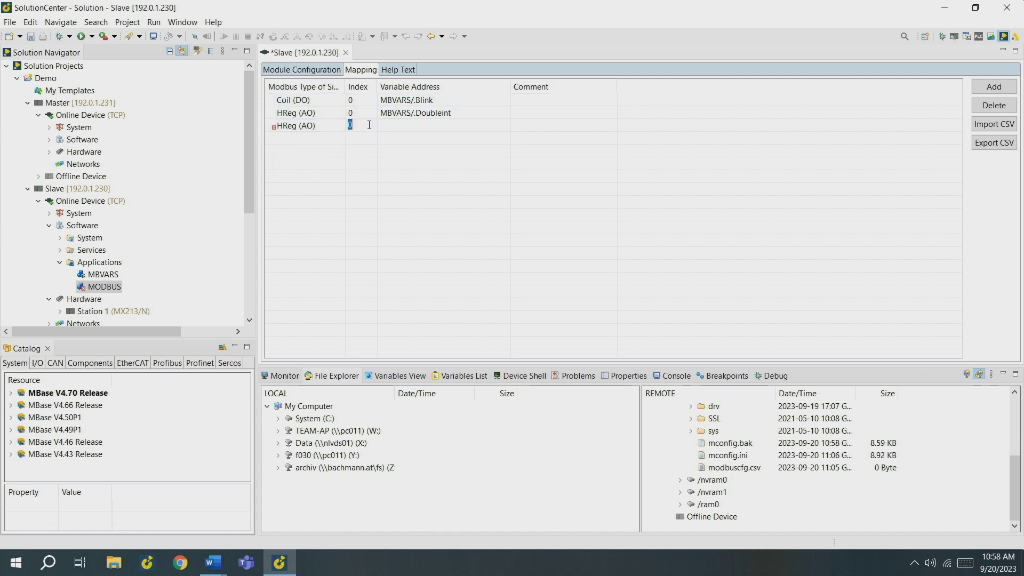
pyautogui.write('2')
# - Map the third entry's variable address to MBVARS/.Extraint
pyautogui.click(408, 126)
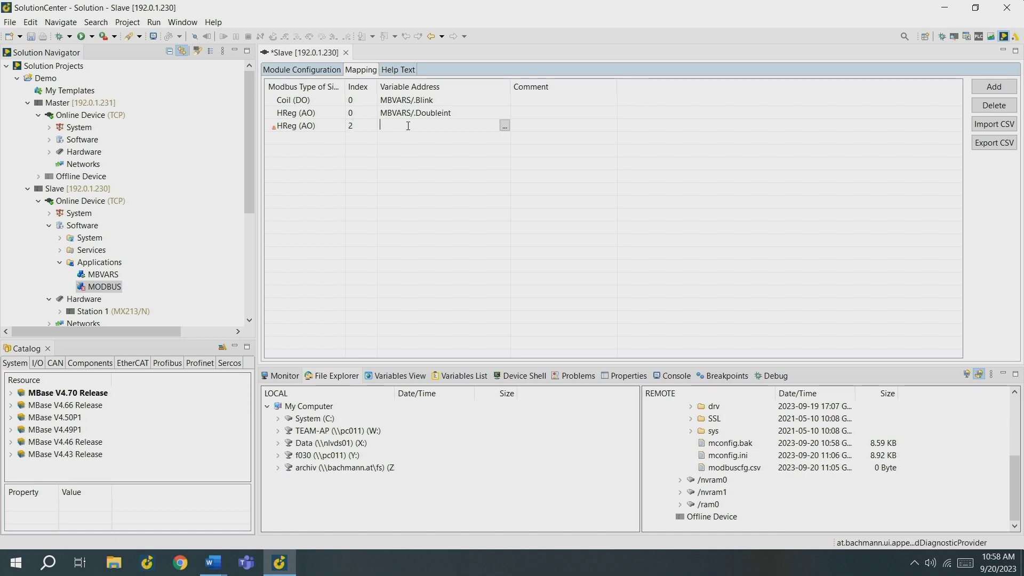
pyautogui.click(504, 126)
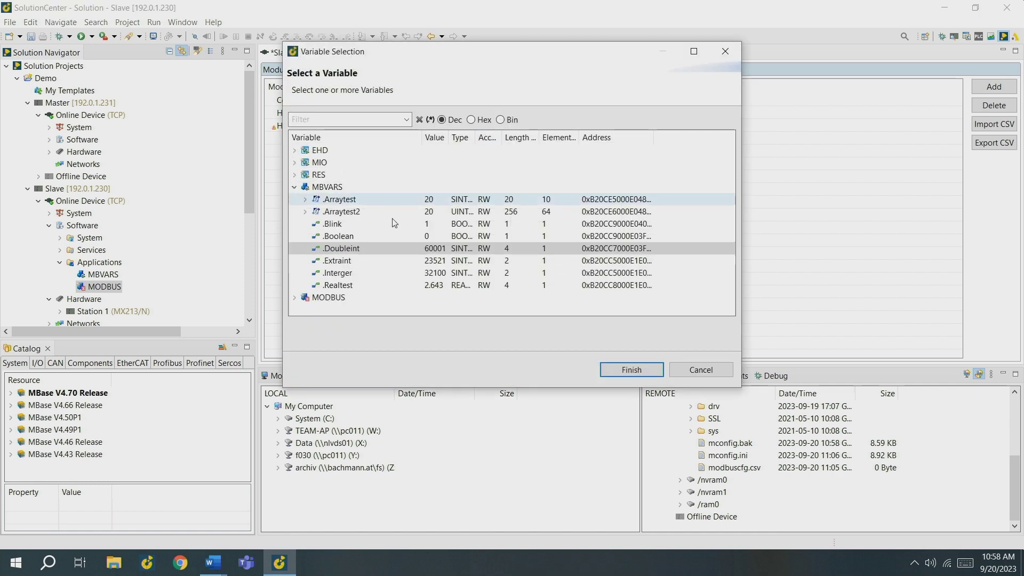
pyautogui.click(351, 262)
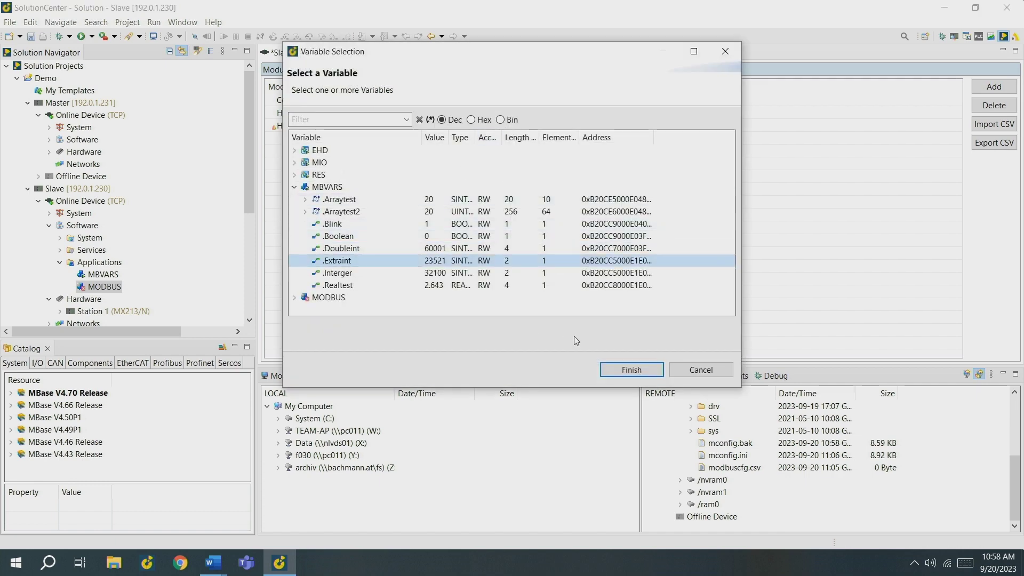
pyautogui.click(622, 369)
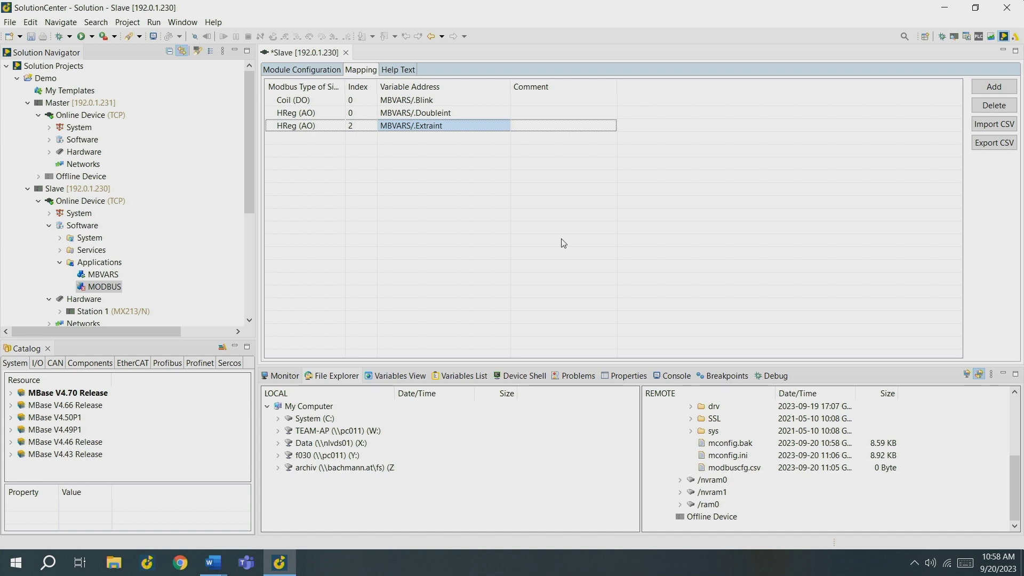
# - Save the Blink, Doubleint and Extraint mappings, updating modbuscfg.csv to 104 Byte
pyautogui.click(27, 37)
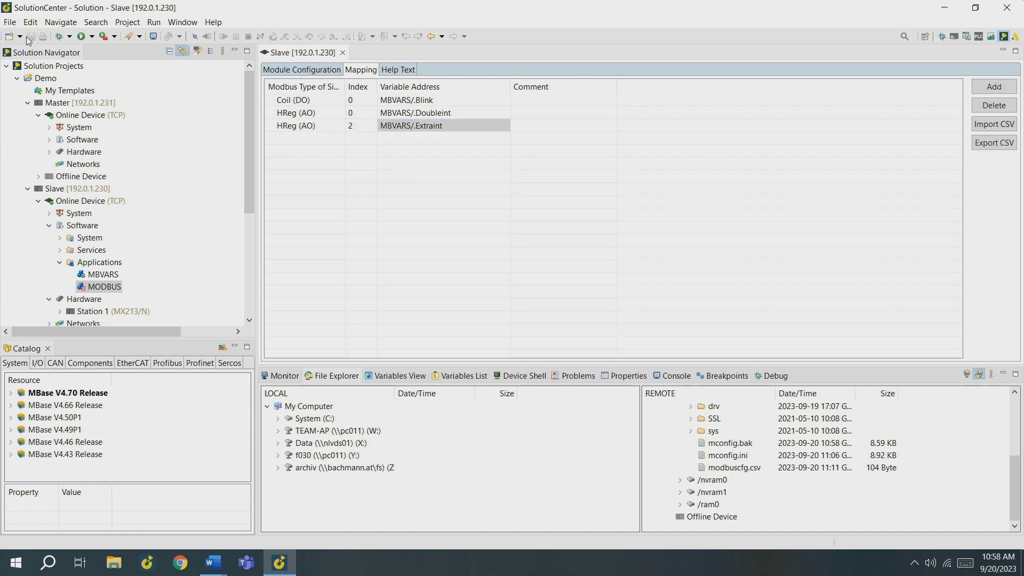